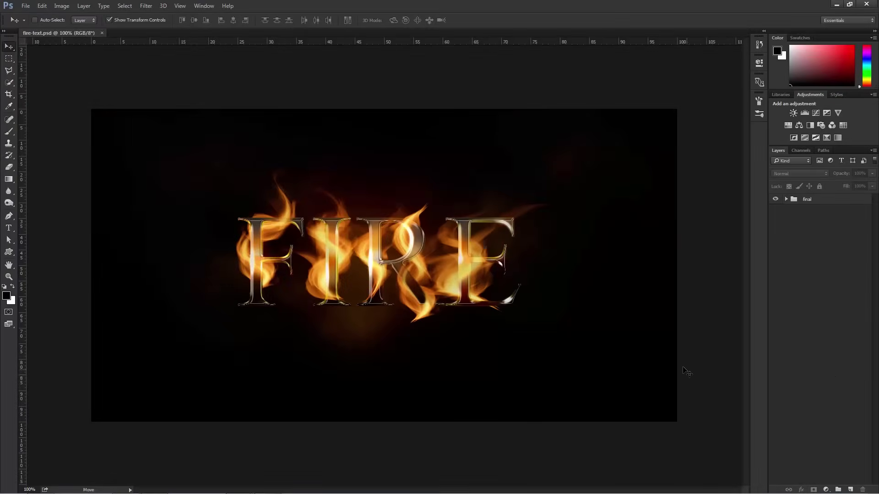
# Step: Hide the final group and add a solid color fill layer in black (#000000)
pyautogui.click(8, 227)
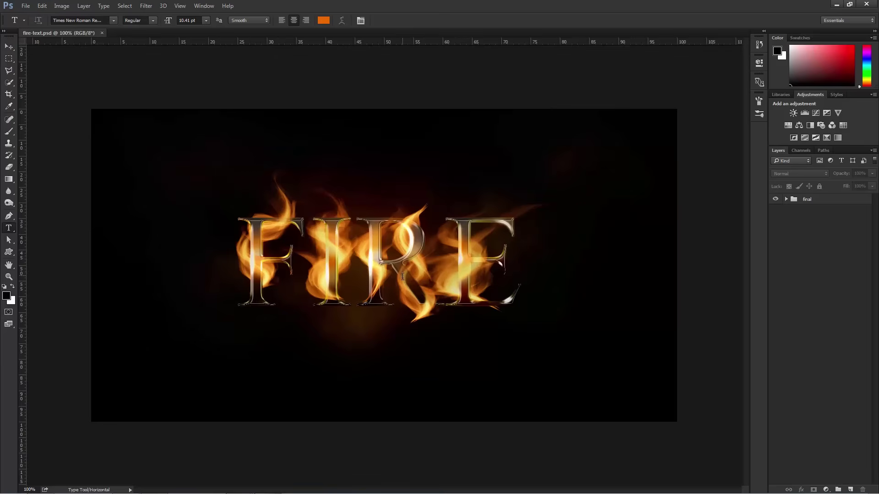
pyautogui.click(775, 200)
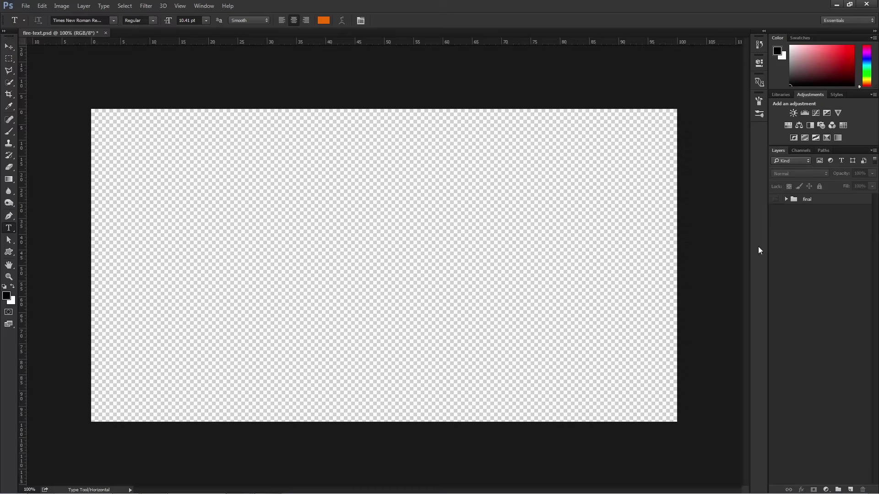
pyautogui.click(826, 490)
pyautogui.click(821, 292)
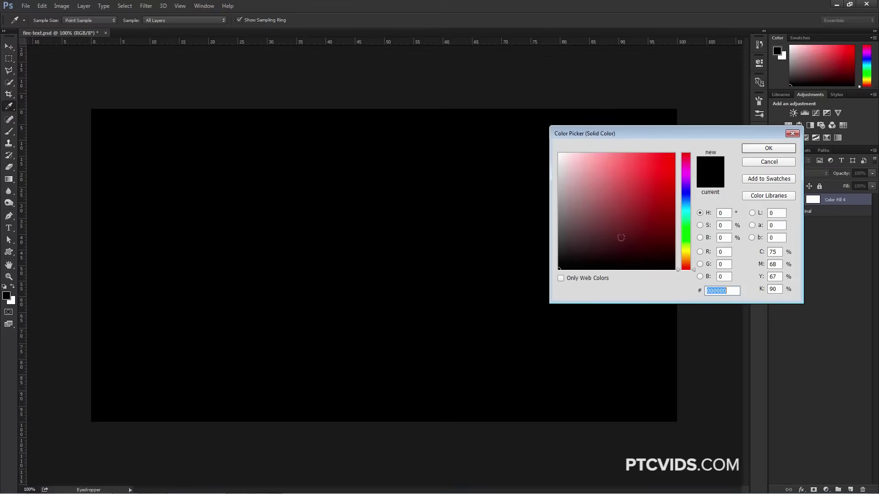
pyautogui.click(763, 151)
# Step: Add the letter "F" as orange Times New Roman text near the center of the canvas
pyautogui.press('t')
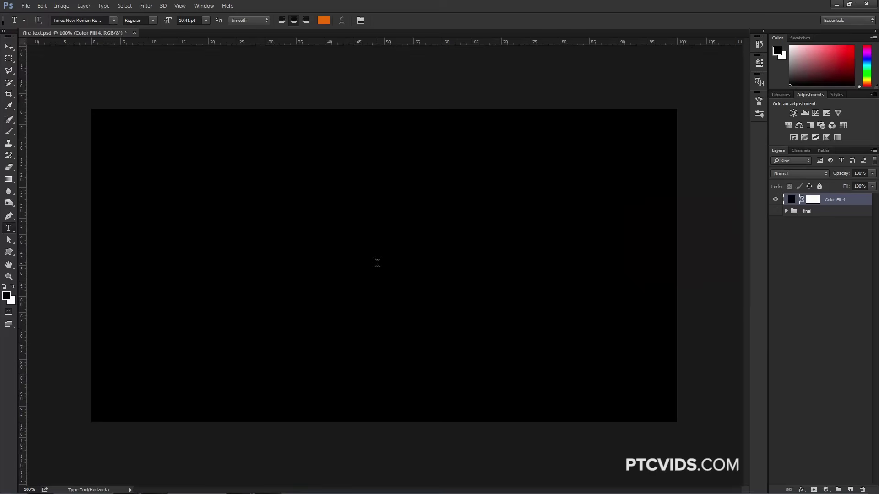
pyautogui.click(381, 262)
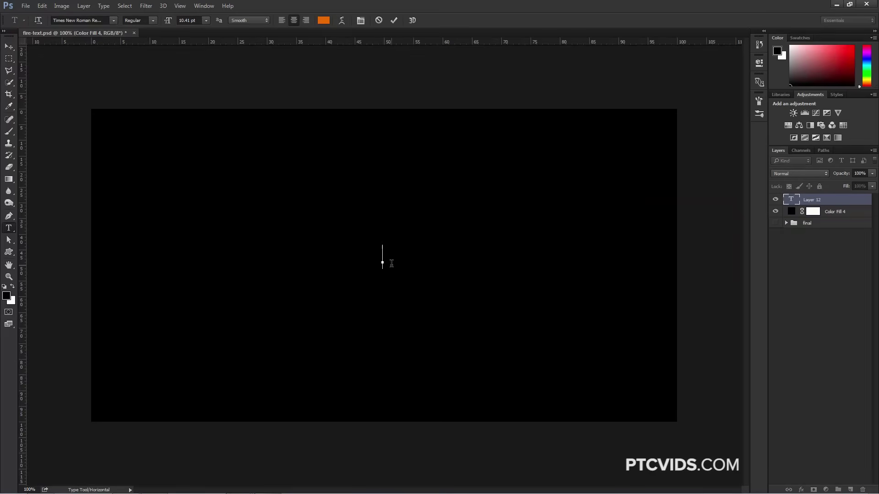
pyautogui.write('F')
pyautogui.click(324, 20)
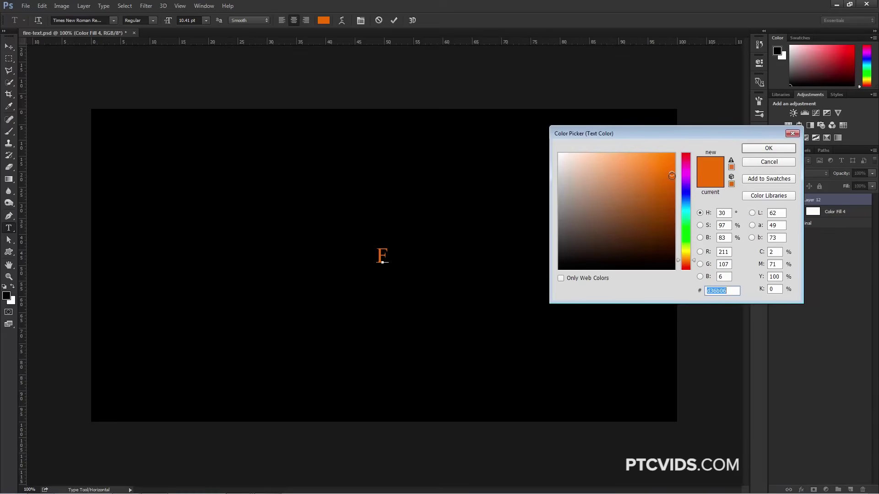
pyautogui.click(762, 147)
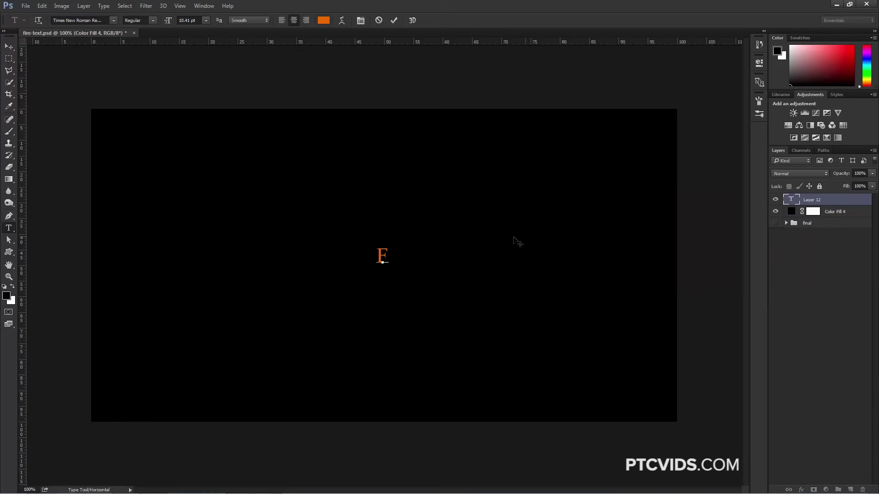
pyautogui.click(529, 269)
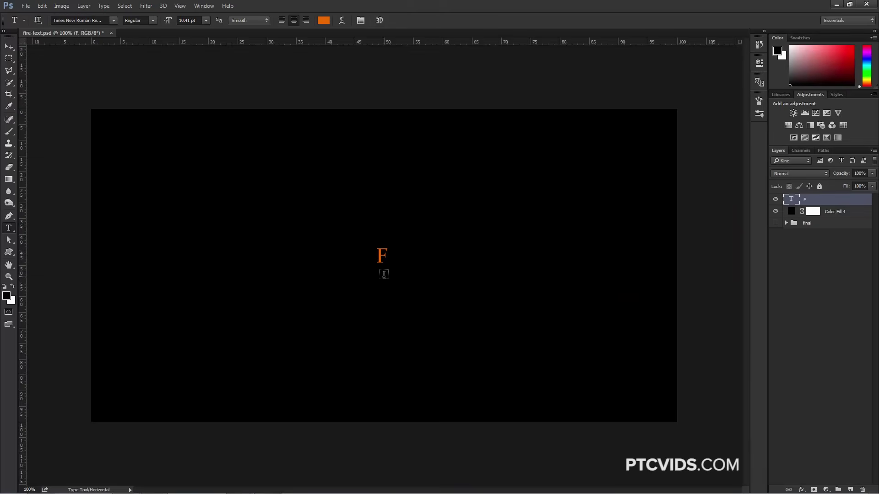
# Step: Enlarge the letter F proportionally to about 15% of the canvas width and apply the transform
pyautogui.press('v')
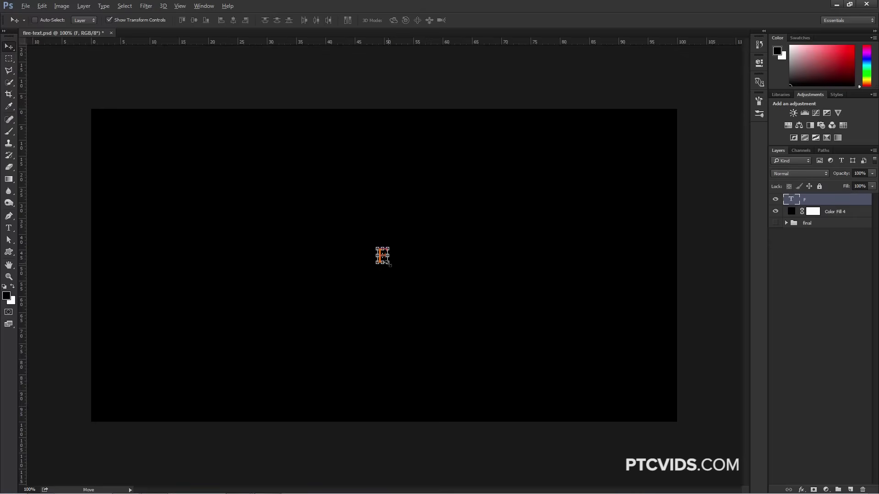
pyautogui.moveTo(388, 264); pyautogui.dragTo(466, 327)
pyautogui.press('Return')
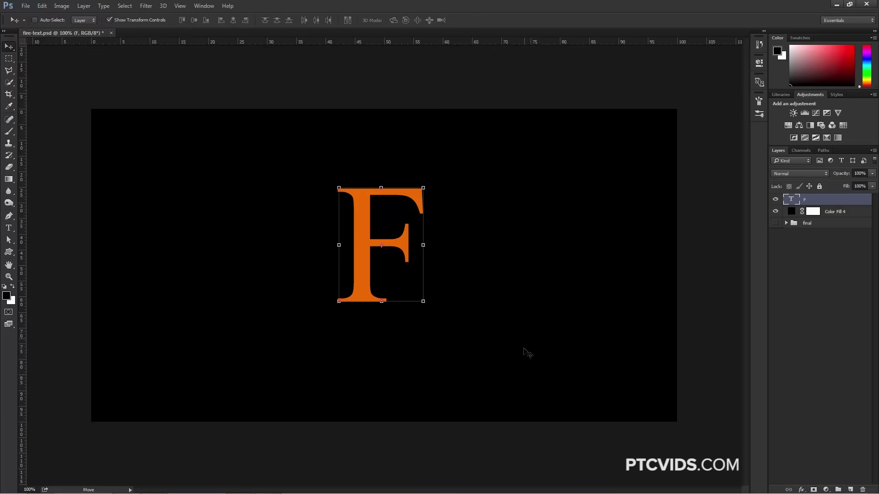
# Step: Draw an open S-shaped path with the Pen tool in Path mode, winding from below the F to above it
pyautogui.click(9, 217)
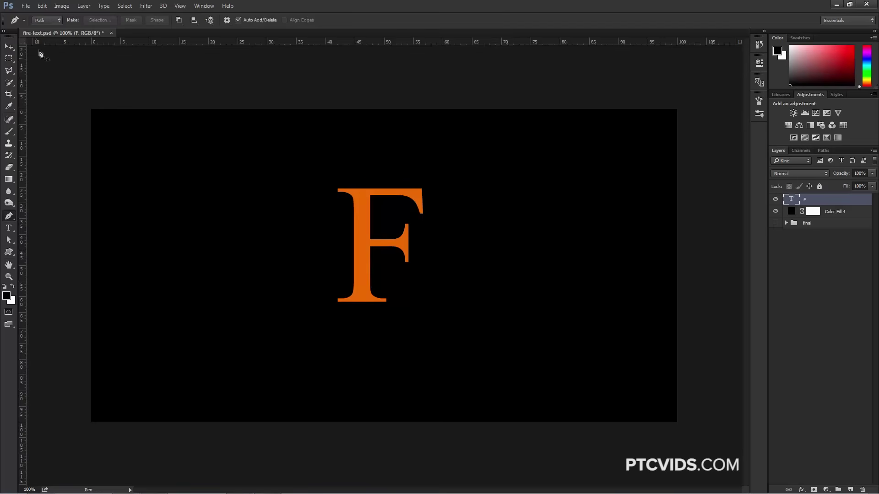
pyautogui.click(47, 21)
pyautogui.click(46, 36)
pyautogui.moveTo(365, 320); pyautogui.dragTo(372, 309)
pyautogui.moveTo(376, 277); pyautogui.dragTo(340, 205)
pyautogui.moveTo(382, 167); pyautogui.dragTo(353, 136)
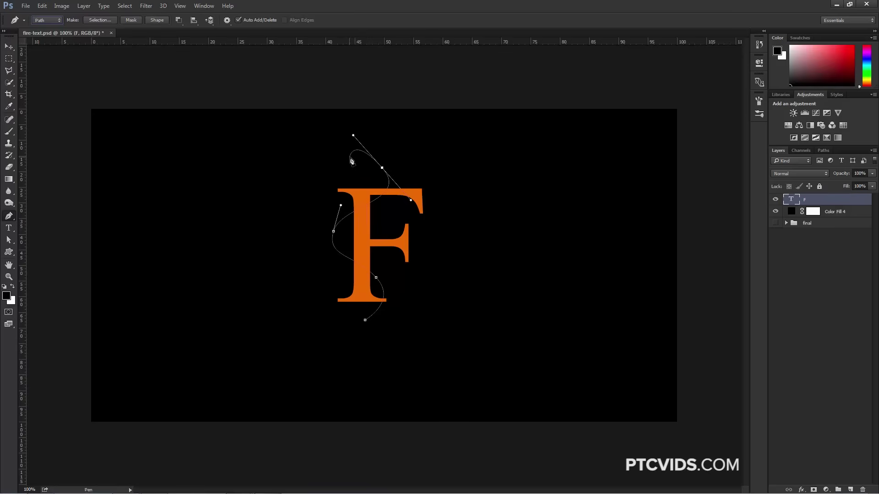
pyautogui.keyDown('ctrl'); pyautogui.click(352, 162); pyautogui.keyUp('ctrl')
# Step: Draw a second open curved path to the left of the F and end it
pyautogui.moveTo(218, 162); pyautogui.dragTo(210, 180)
pyautogui.moveTo(254, 225); pyautogui.dragTo(213, 287)
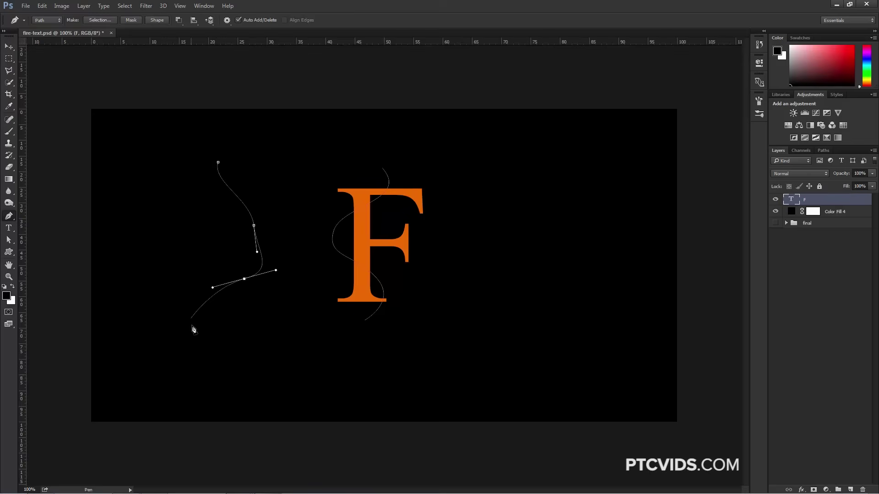
pyautogui.moveTo(202, 341); pyautogui.dragTo(244, 356)
pyautogui.moveTo(298, 291); pyautogui.dragTo(304, 307)
pyautogui.press('Escape')
# Step: Try out the Pen tool's Rubber Band option while drawing a straight-segment path in the upper-left area of the canvas
pyautogui.click(226, 20)
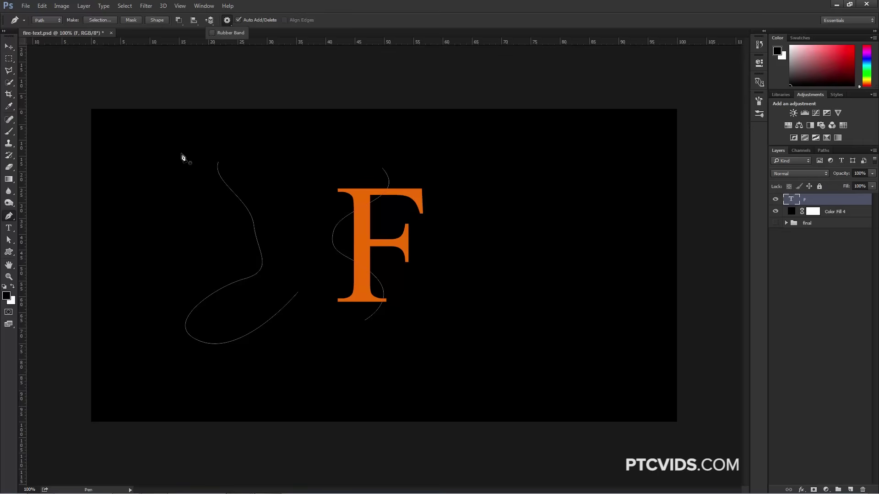
pyautogui.click(175, 144)
pyautogui.click(166, 228)
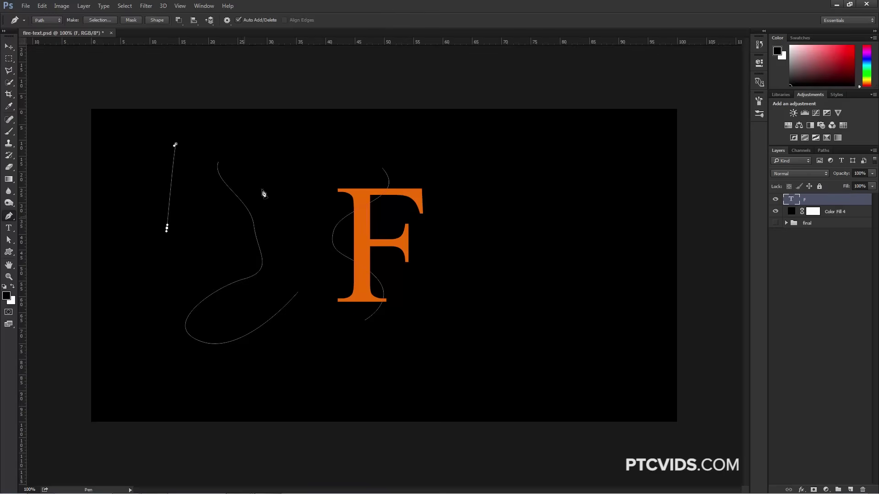
pyautogui.click(275, 148)
pyautogui.click(227, 20)
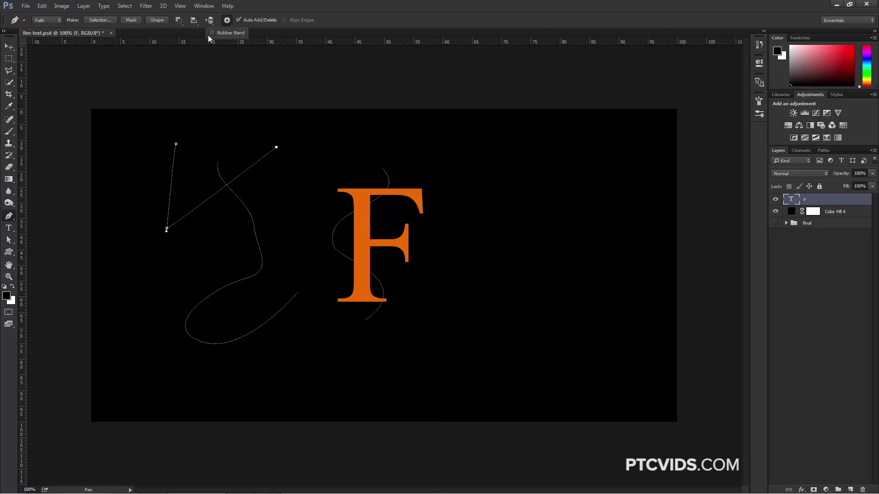
pyautogui.click(212, 34)
pyautogui.click(207, 134)
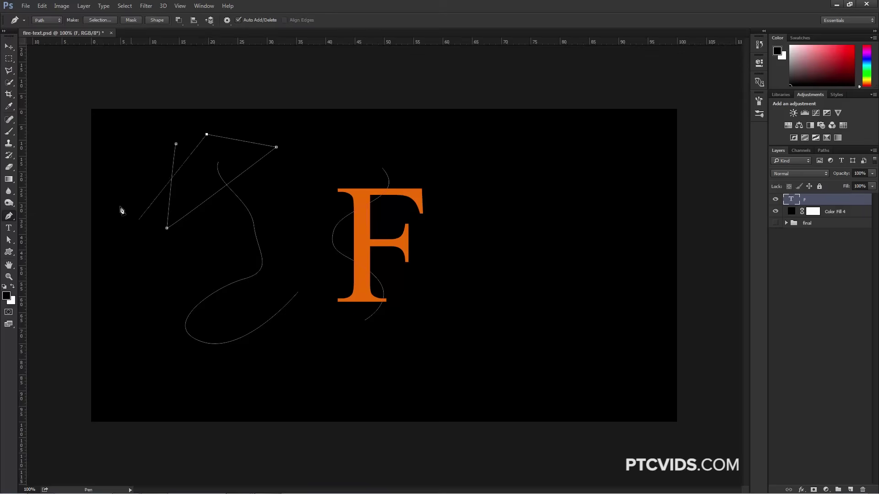
pyautogui.click(138, 211)
pyautogui.press('Escape')
# Step: Undo the practice paths drawn to the left of the F, keeping only the S-shaped path
pyautogui.hotkey('ctrl', 'alt', 'z')
pyautogui.hotkey('ctrl', 'alt', 'z')
pyautogui.hotkey('ctrl', 'alt', 'z')
pyautogui.hotkey('ctrl', 'alt', 'z')
pyautogui.hotkey('ctrl', 'alt', 'z')
pyautogui.hotkey('ctrl', 'alt', 'z')
pyautogui.hotkey('ctrl', 'alt', 'z')
pyautogui.hotkey('ctrl', 'alt', 'z')
pyautogui.hotkey('ctrl', 'alt', 'z')
pyautogui.hotkey('ctrl', 'alt', 'z')
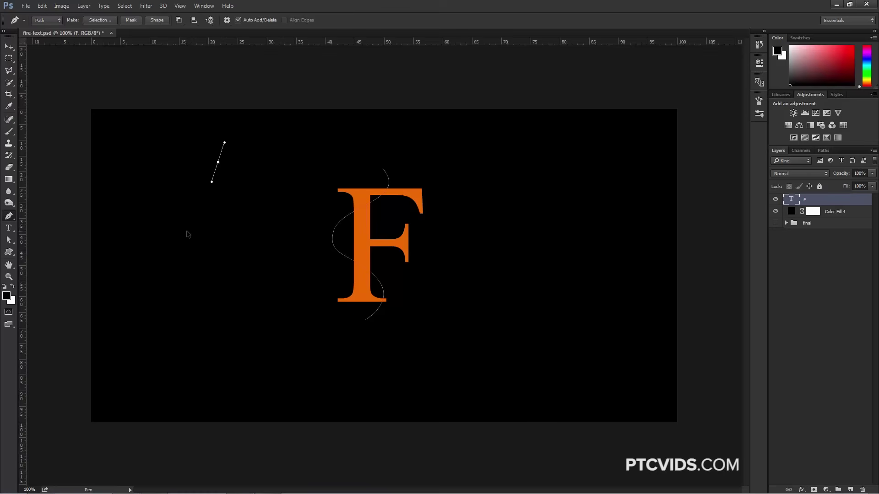
pyautogui.press('Escape')
# Step: Create a new layer above the F text layer and name it "flame"
pyautogui.click(851, 489)
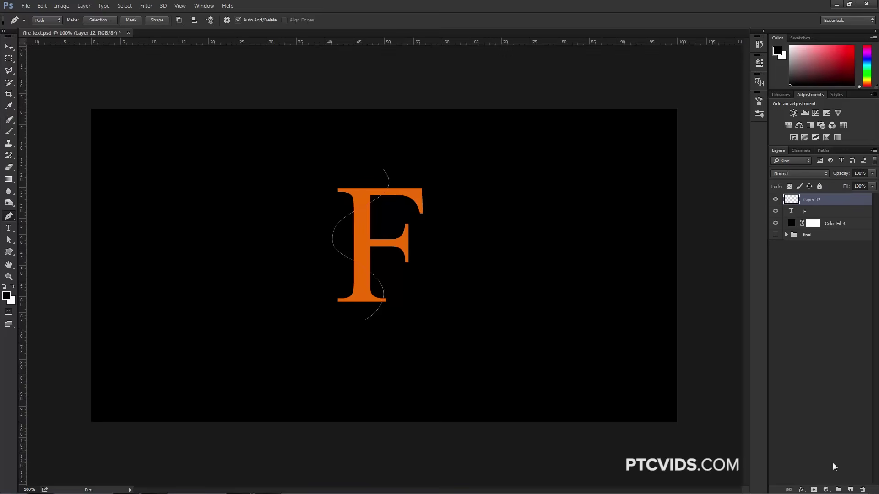
pyautogui.doubleClick(814, 200)
pyautogui.write('flame')
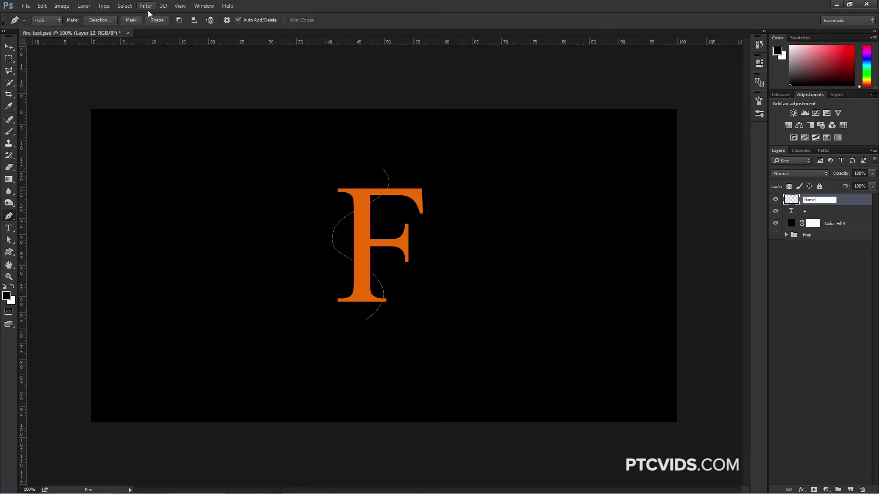
# Step: Render a flame along the path on the flame layer with the Flame filter, using the One Flame Along Path type
pyautogui.click(146, 6)
pyautogui.click(147, 6)
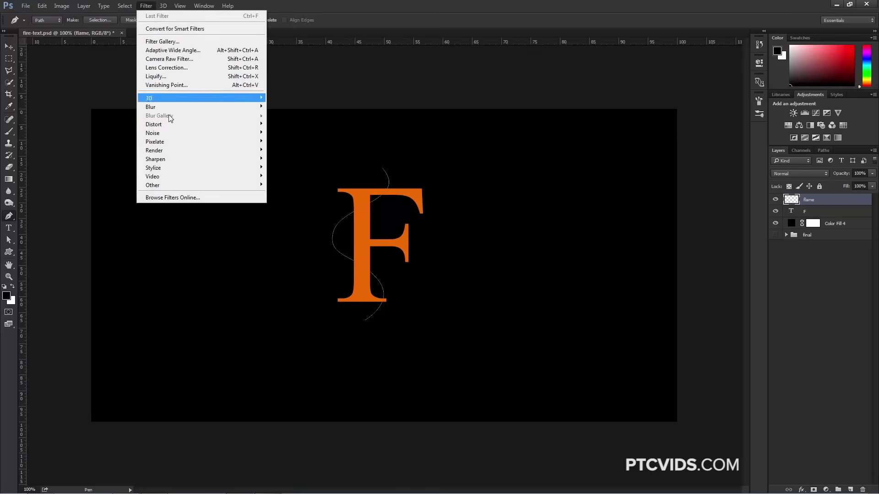
pyautogui.moveTo(177, 154)
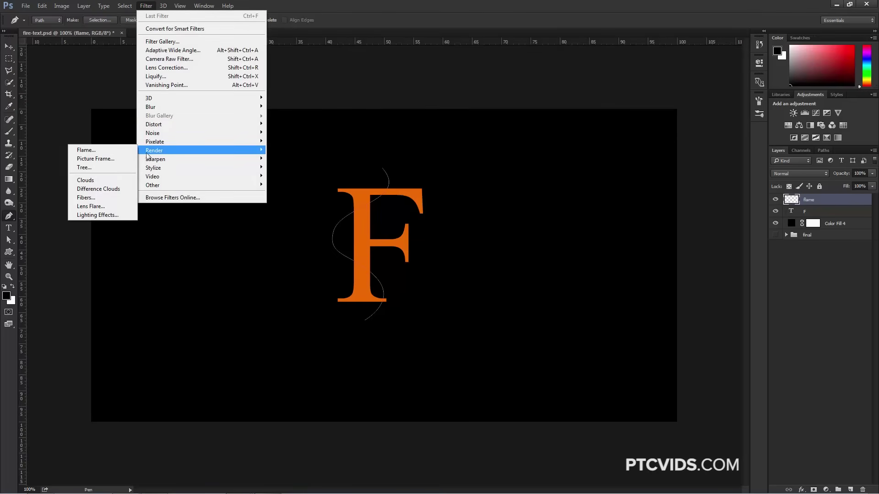
pyautogui.click(94, 153)
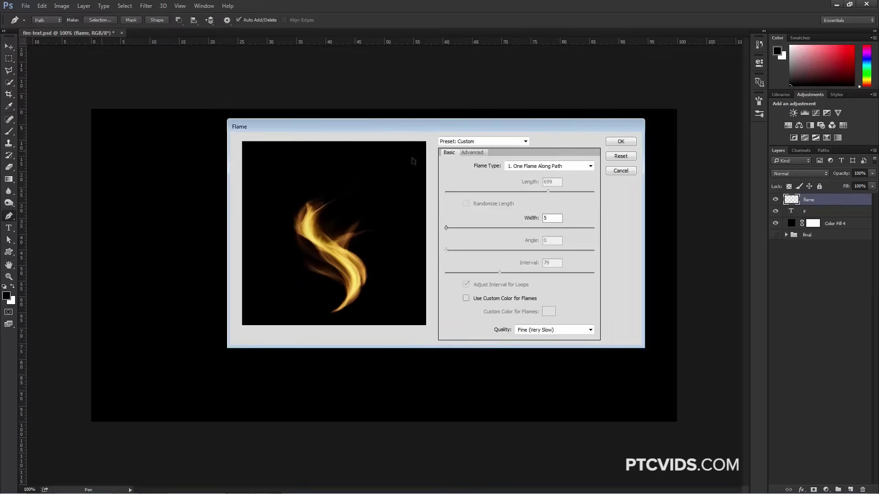
pyautogui.moveTo(366, 129); pyautogui.dragTo(568, 108)
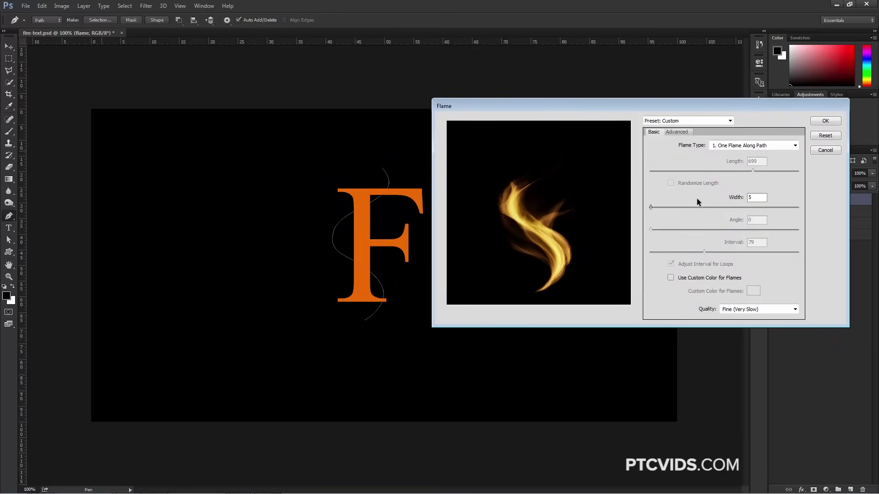
pyautogui.click(729, 146)
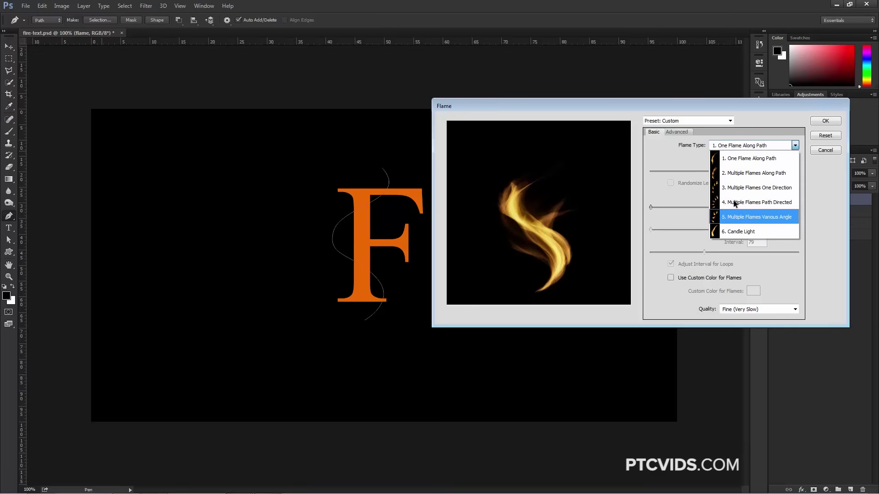
pyautogui.click(733, 159)
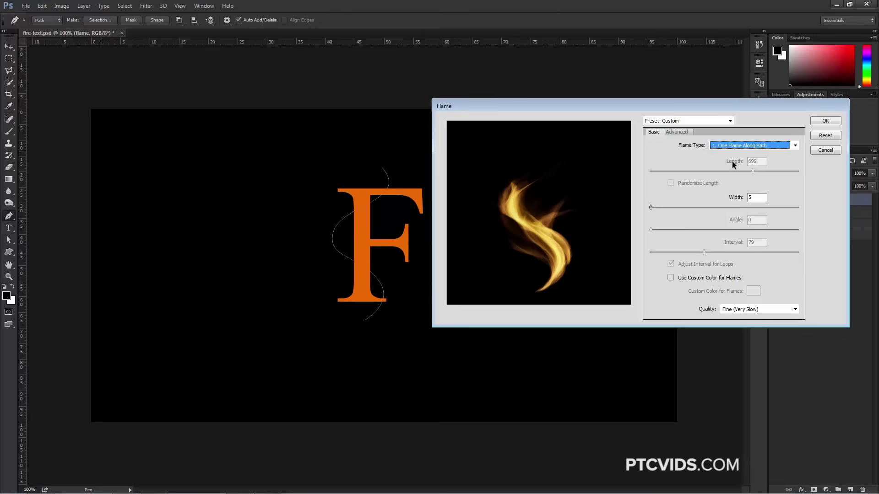
pyautogui.click(677, 133)
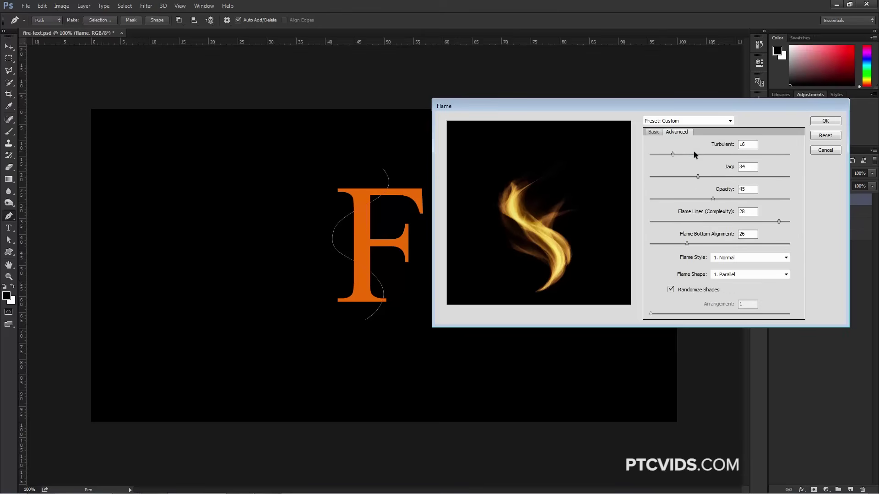
pyautogui.click(649, 134)
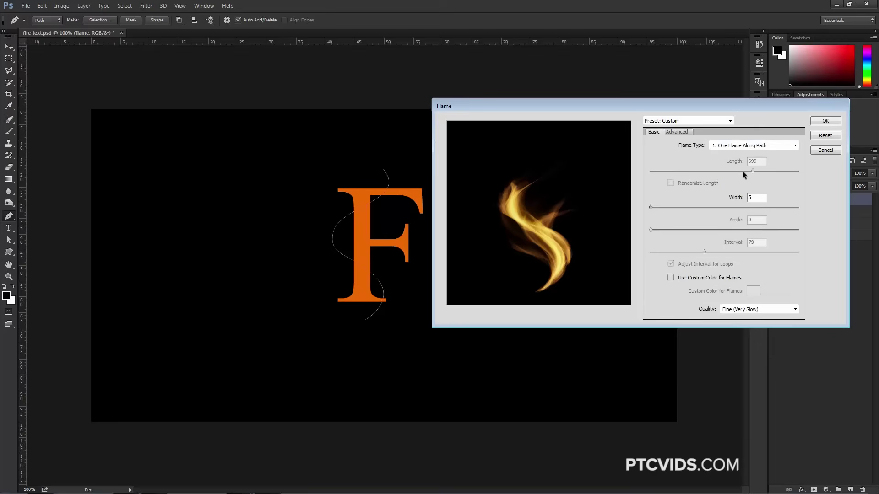
pyautogui.click(820, 121)
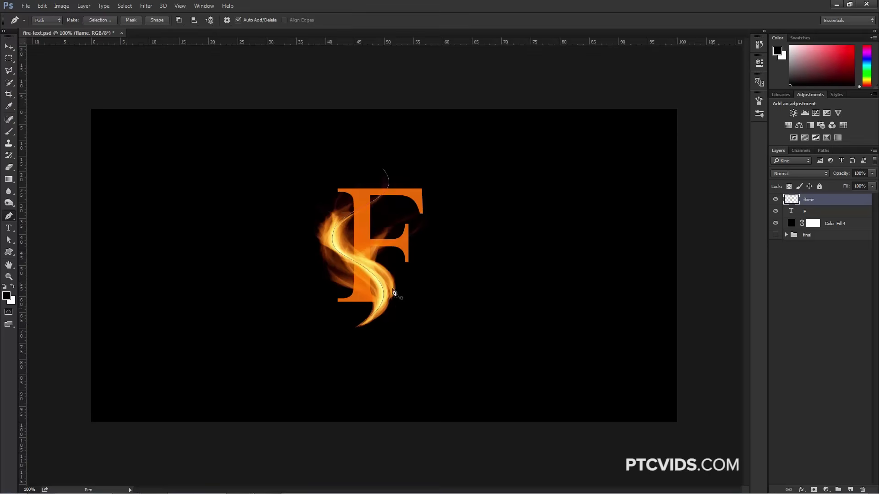
# Step: Delete the Work Path and return to the layer list
pyautogui.click(823, 150)
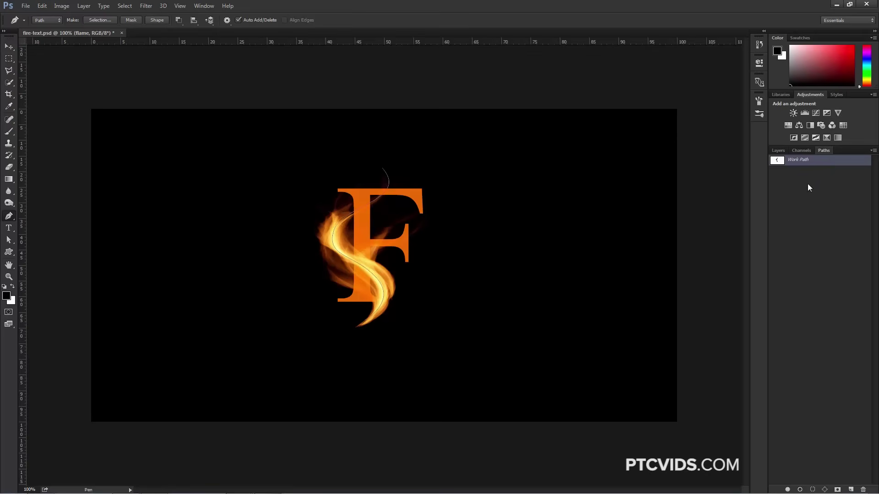
pyautogui.click(862, 489)
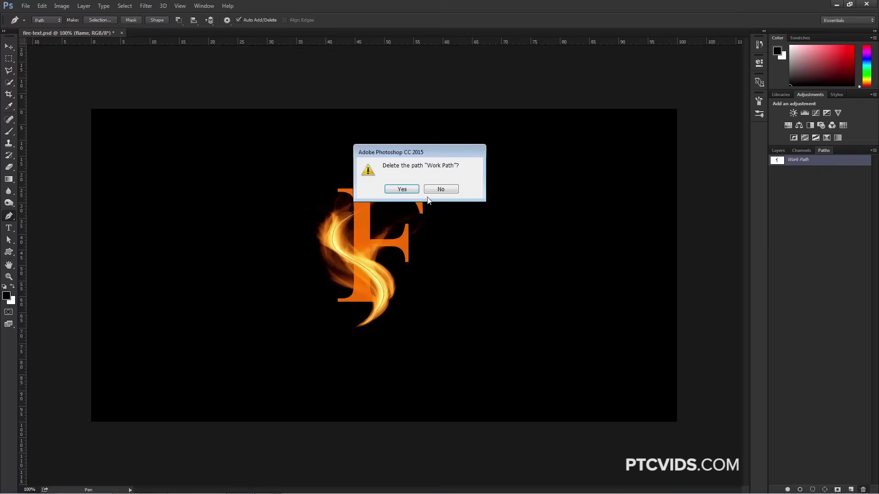
pyautogui.click(407, 190)
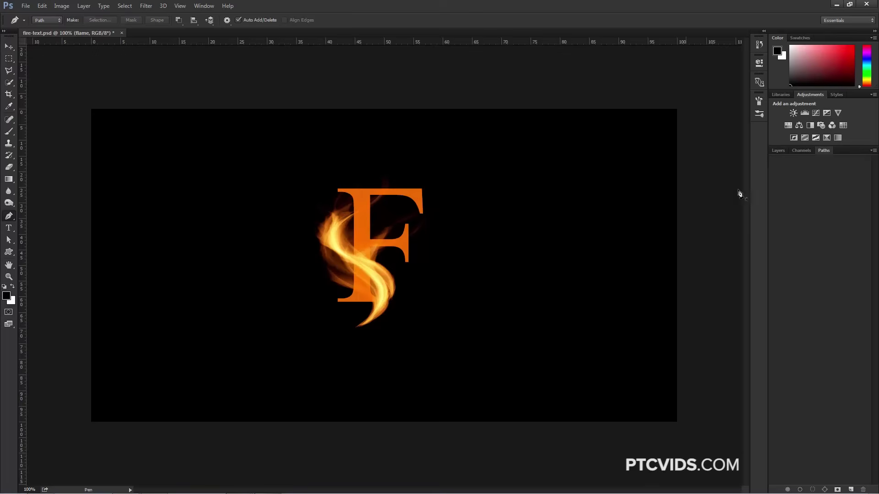
pyautogui.click(778, 151)
# Step: Move the flame upward and slightly to the right over the letter F
pyautogui.scroll(1, 371, 249)
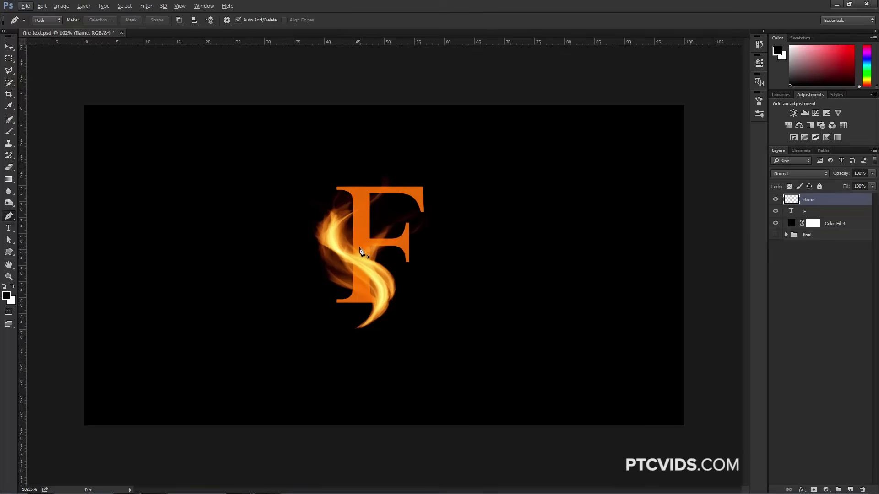
pyautogui.click(9, 47)
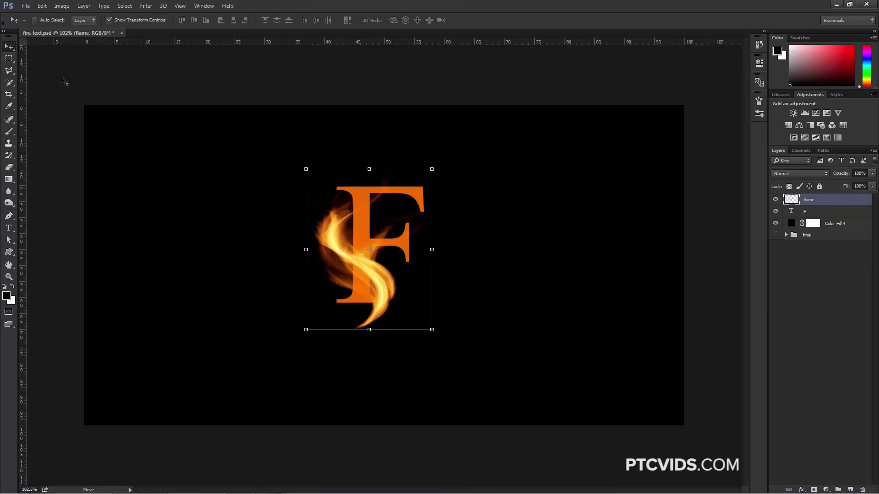
pyautogui.moveTo(368, 251); pyautogui.dragTo(367, 215)
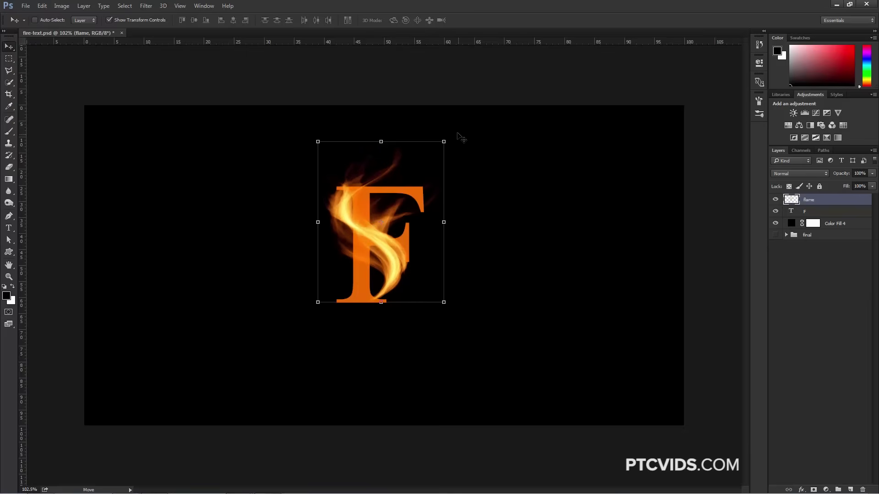
# Step: Transform the flame so it sits slightly further left over the letter F, and apply the transformation
pyautogui.moveTo(473, 166); pyautogui.dragTo(468, 137)
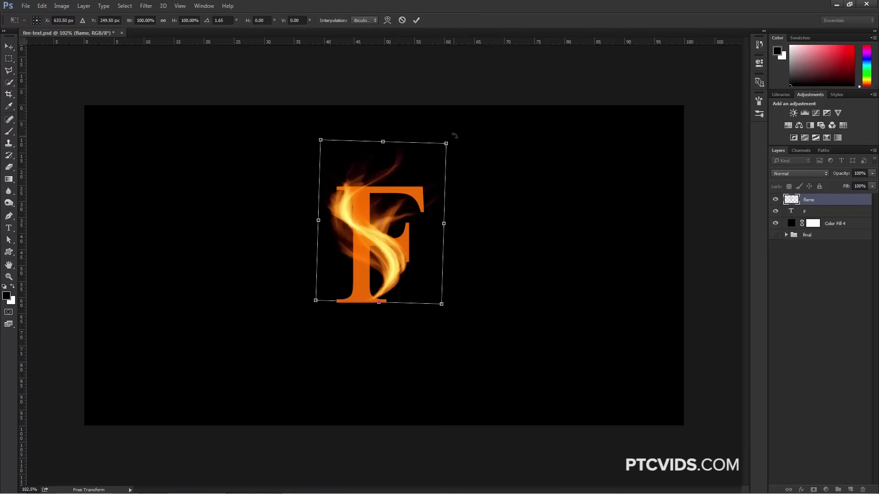
pyautogui.moveTo(454, 136); pyautogui.dragTo(450, 139)
pyautogui.moveTo(385, 244)
pyautogui.mouseDown()
pyautogui.moveTo(380, 234)
pyautogui.moveTo(385, 249)
pyautogui.mouseUp()
pyautogui.press('Return')
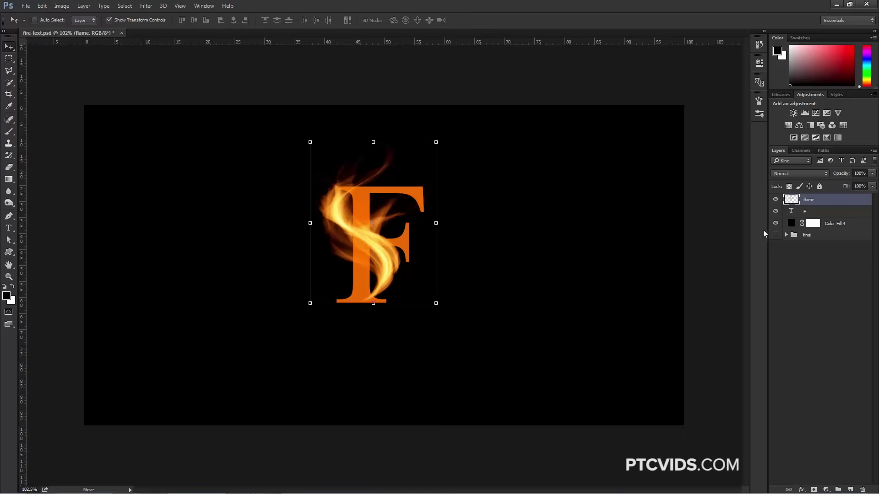
# Step: Add a layer mask to the flame layer that hides the flame within the letter F shape, and inspect the mask
pyautogui.press('ctrl')
pyautogui.keyDown('ctrl'); pyautogui.click(792, 215); pyautogui.keyUp('ctrl')
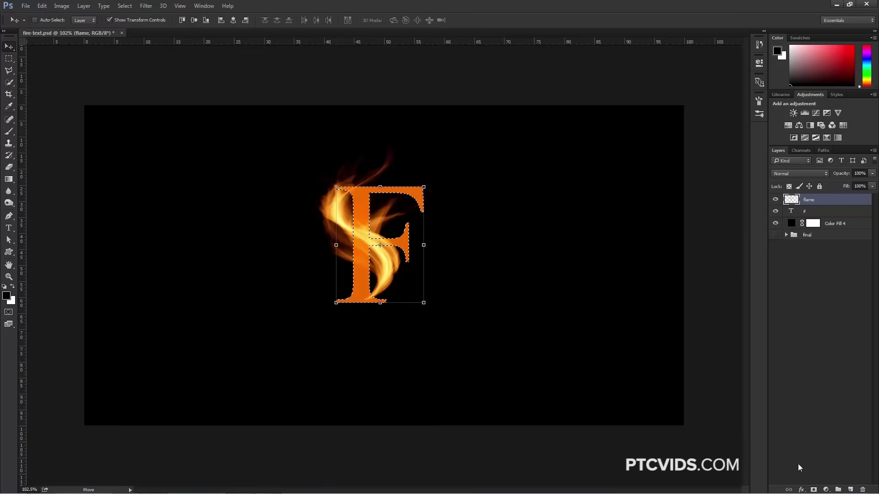
pyautogui.click(813, 488)
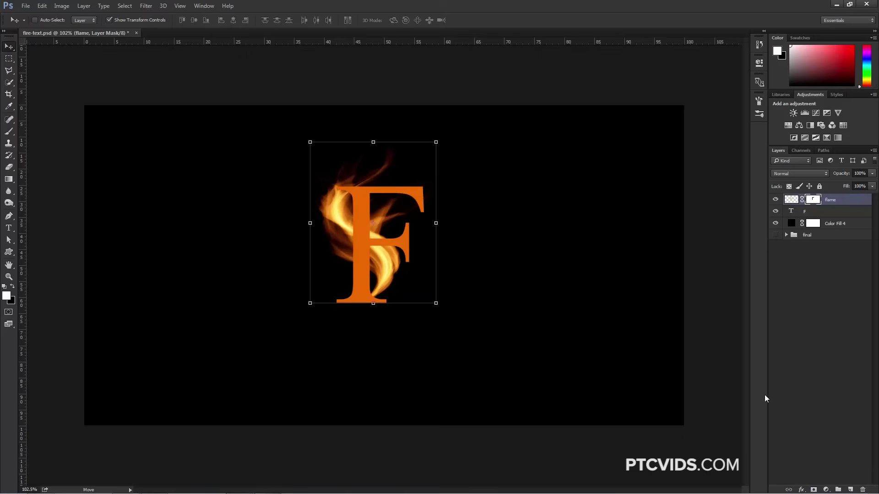
pyautogui.keyDown('alt'); pyautogui.click(813, 201); pyautogui.keyUp('alt')
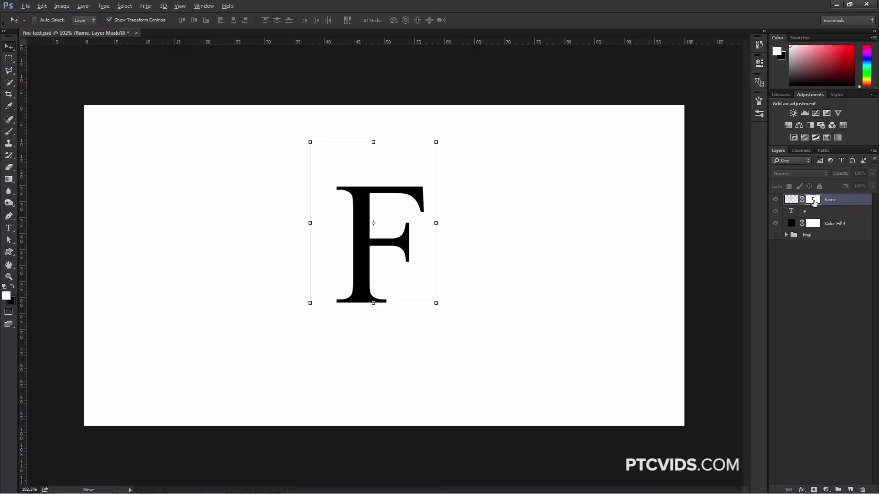
pyautogui.keyDown('alt'); pyautogui.click(813, 201); pyautogui.keyUp('alt')
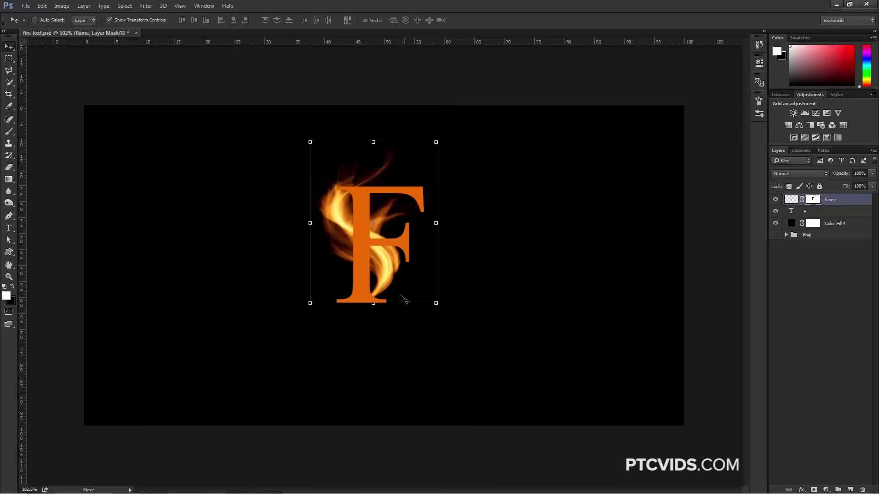
# Step: Paint white on the flame mask with a soft round 20 px brush to reveal the flame crossing the F's stem
pyautogui.click(8, 132)
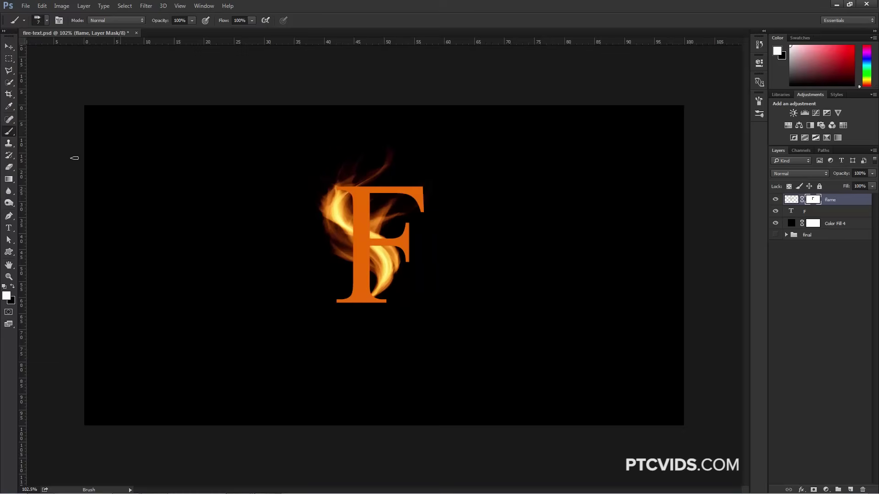
pyautogui.click(45, 22)
pyautogui.click(19, 111)
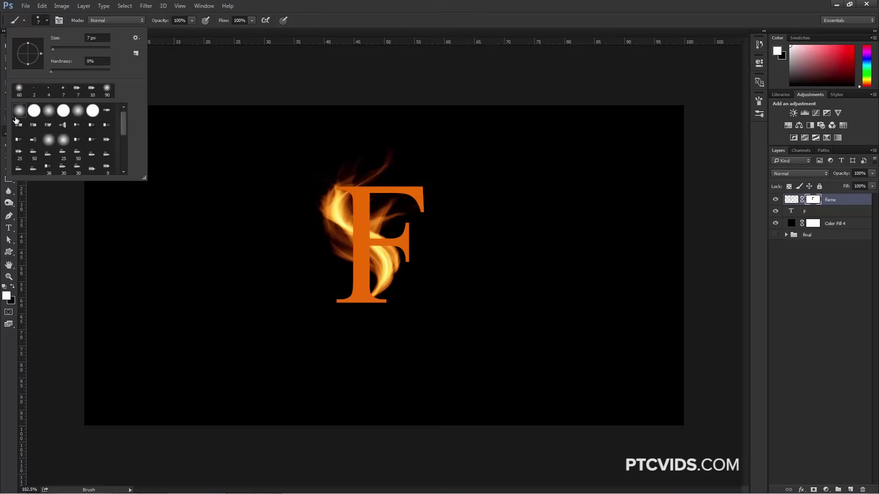
pyautogui.press('Return')
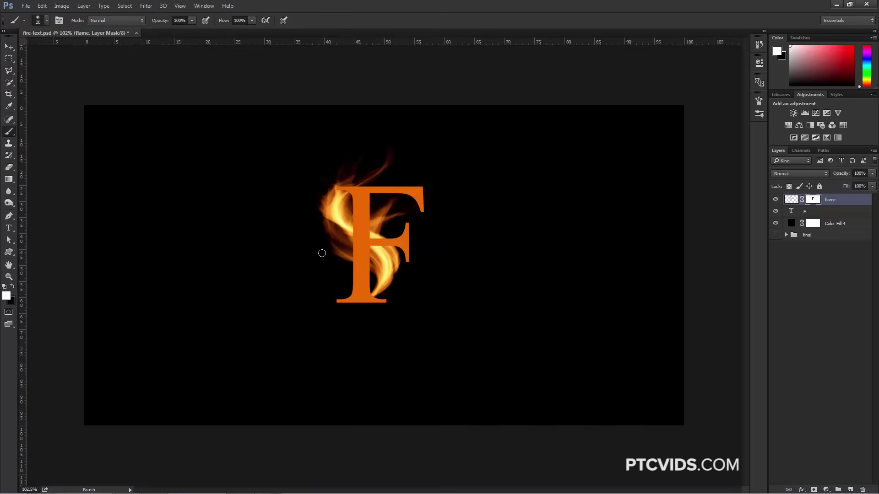
pyautogui.moveTo(348, 229)
pyautogui.mouseDown()
pyautogui.moveTo(383, 256)
pyautogui.moveTo(342, 216)
pyautogui.moveTo(355, 226)
pyautogui.moveTo(353, 258)
pyautogui.moveTo(383, 275)
pyautogui.mouseUp()
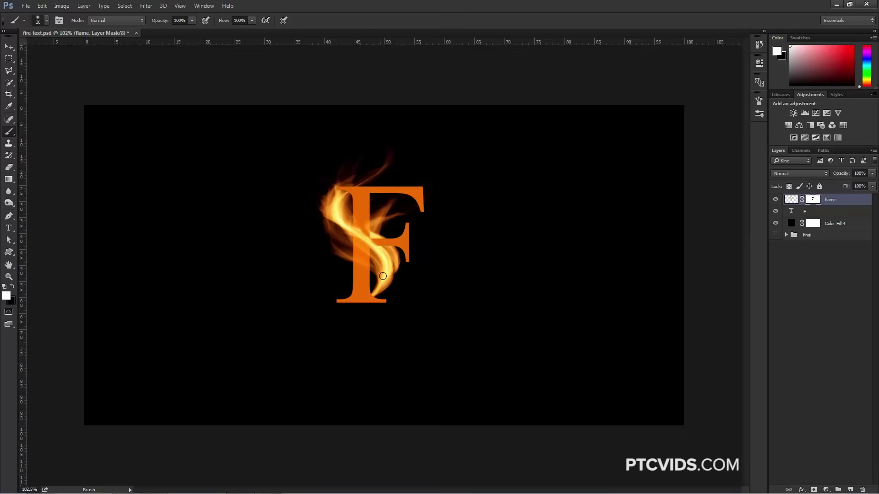
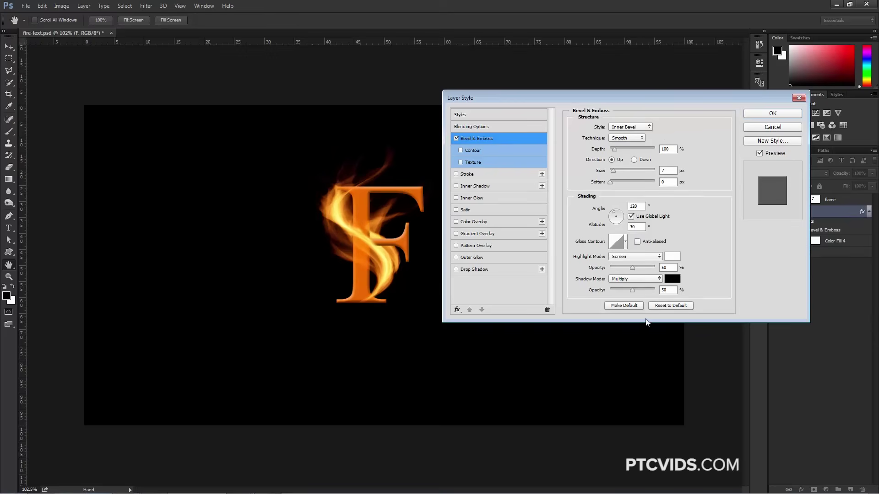
# Step: Reset the F layer's Bevel & Emboss settings to their defaults and enable its Contour option
pyautogui.click(668, 307)
pyautogui.click(498, 155)
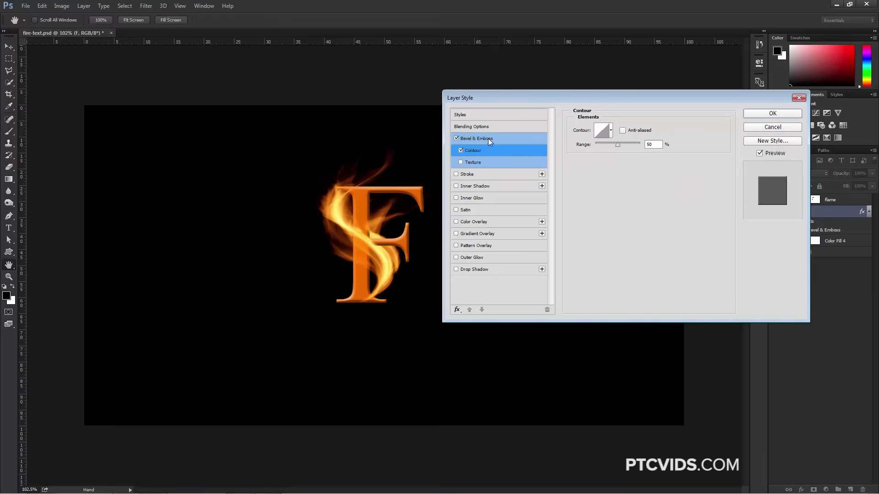
pyautogui.click(474, 139)
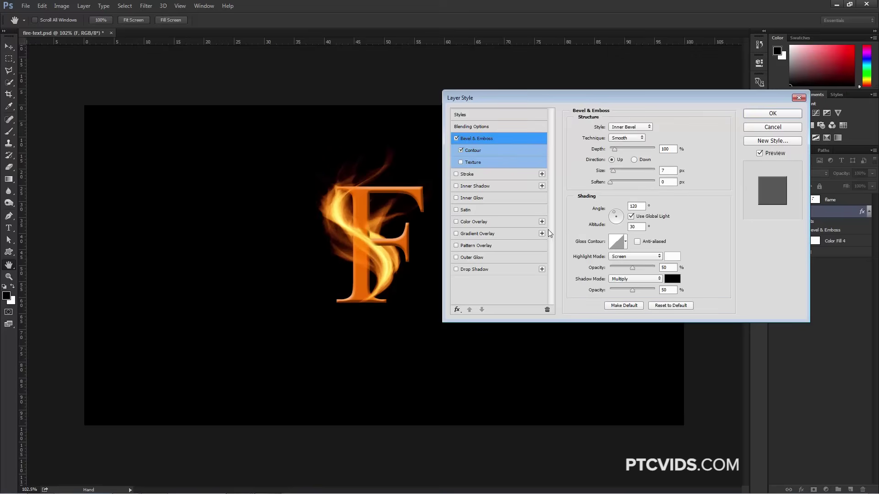
# Step: Replace the Gloss Contour presets with the Contours preset set
pyautogui.click(625, 244)
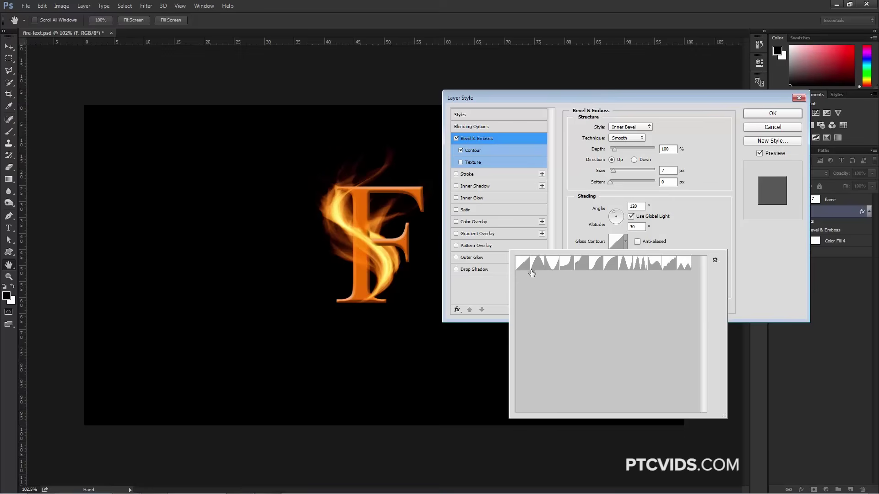
pyautogui.click(572, 262)
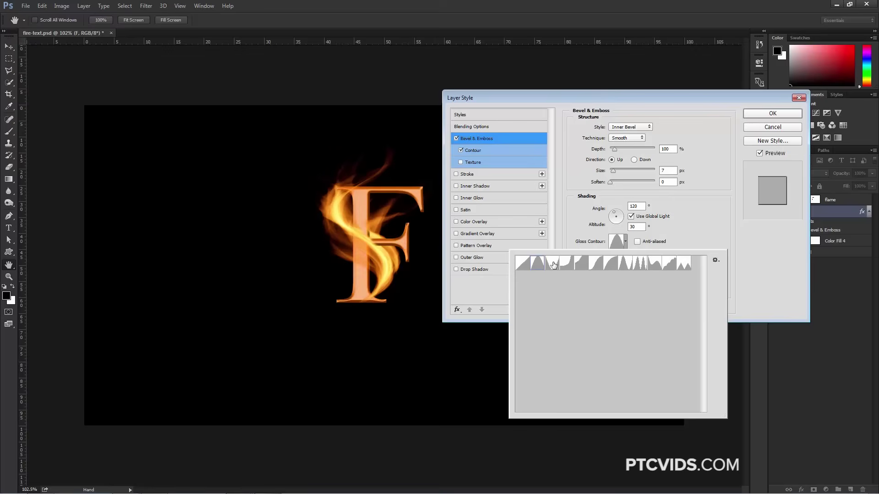
pyautogui.click(655, 262)
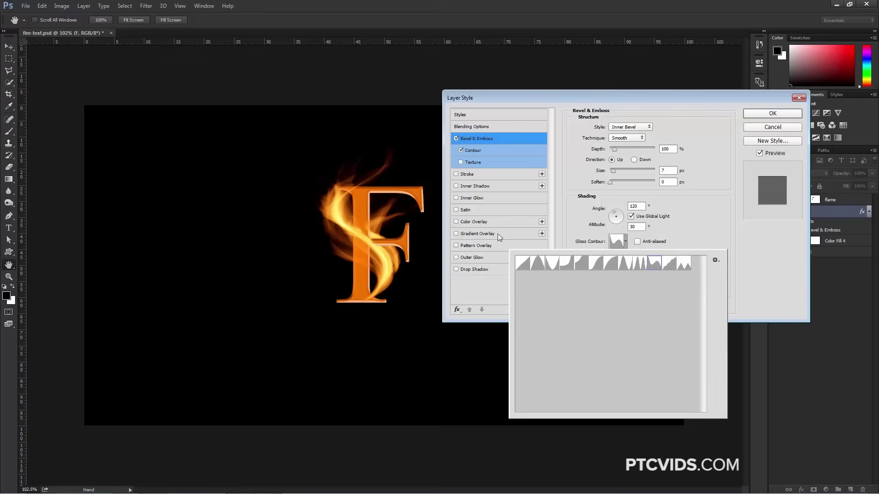
pyautogui.click(716, 261)
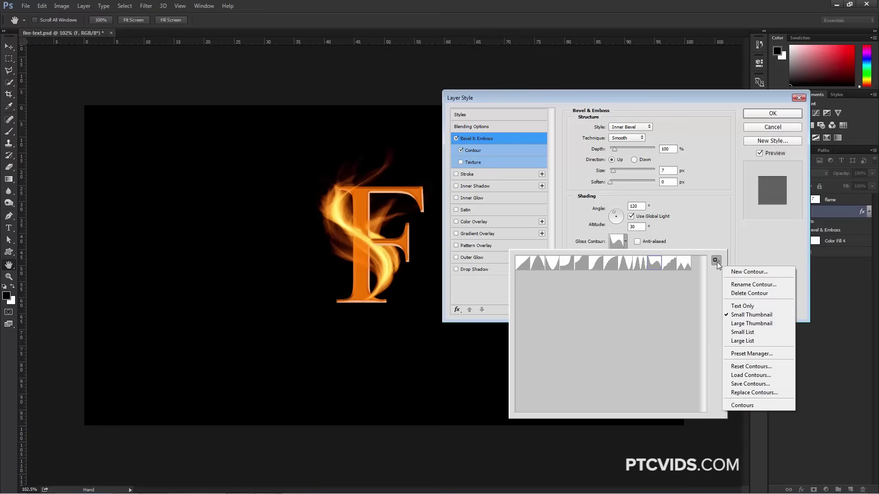
pyautogui.click(740, 406)
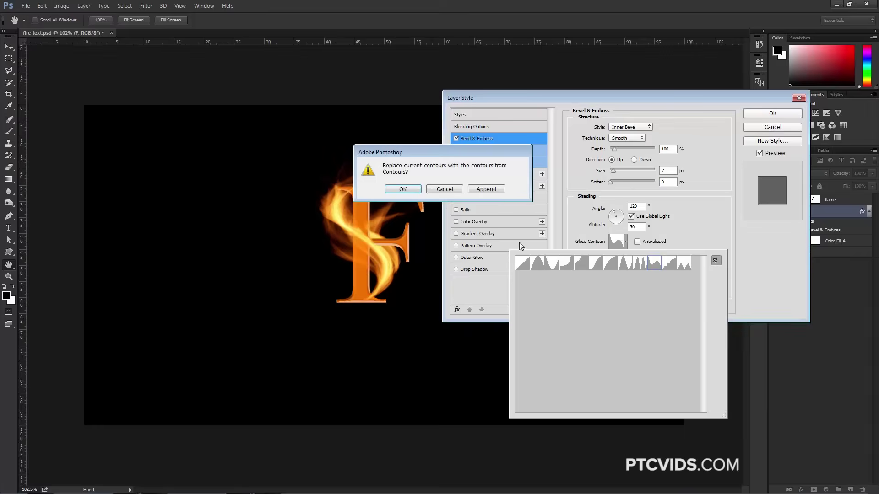
pyautogui.click(411, 192)
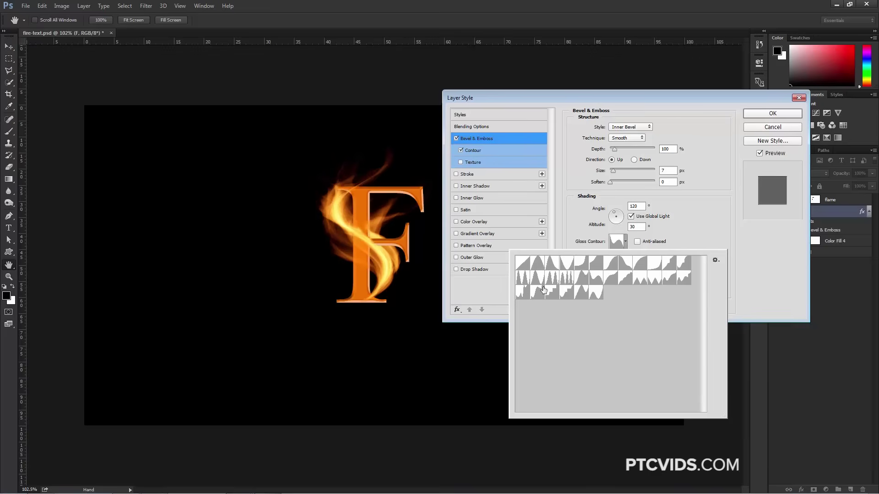
# Step: Try several gloss contours on the bevel and choose the multi-peaked ring contour
pyautogui.click(522, 280)
pyautogui.click(536, 280)
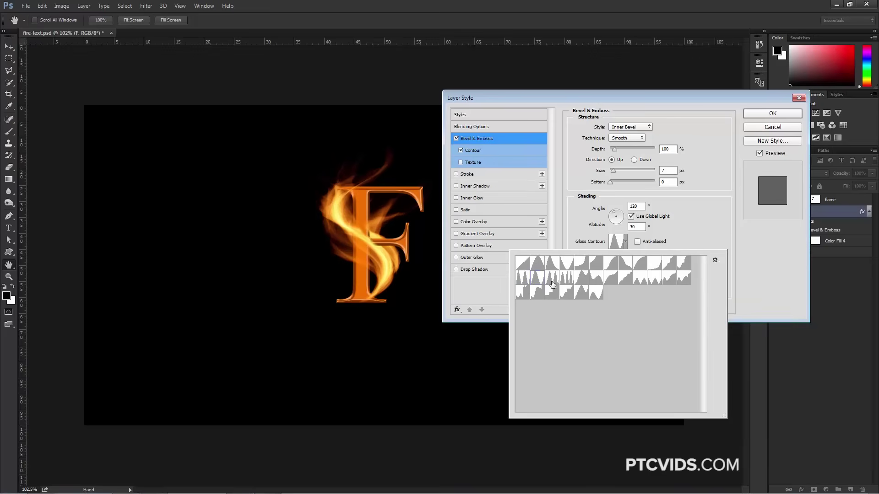
pyautogui.click(570, 283)
pyautogui.click(580, 293)
pyautogui.click(596, 295)
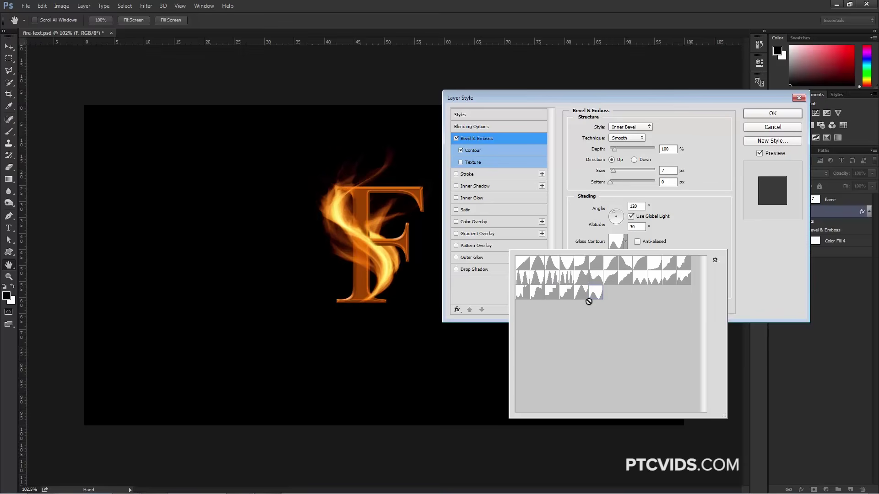
pyautogui.click(587, 298)
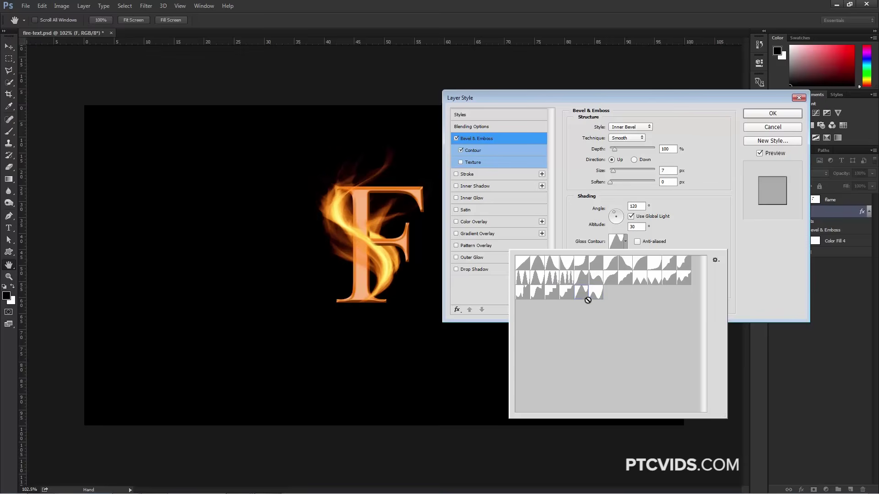
pyautogui.click(523, 281)
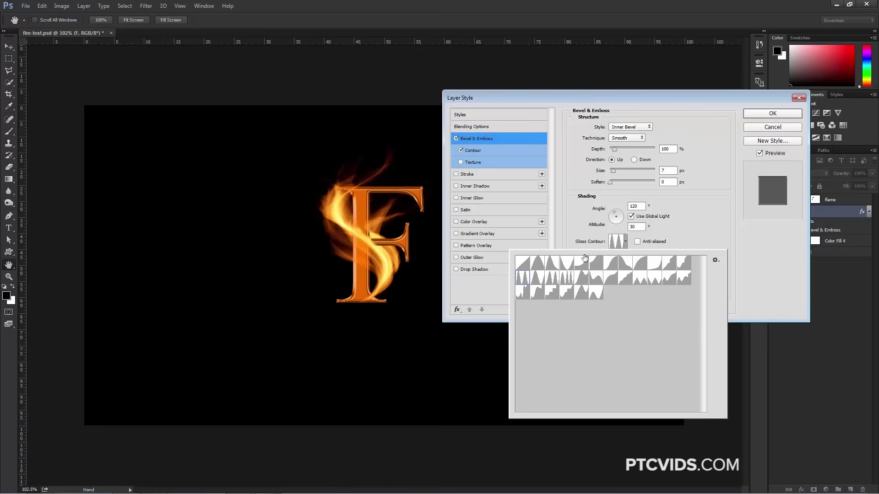
pyautogui.click(699, 225)
# Step: Set the bevel's size to 5 px, depth to 144% and highlight opacity to 91%, raise the shadow opacity, and apply the style
pyautogui.moveTo(612, 171); pyautogui.dragTo(617, 149)
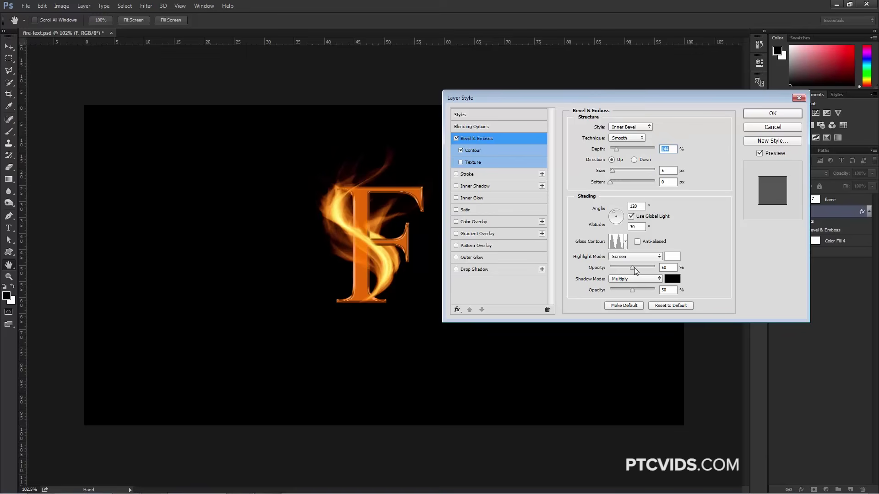
pyautogui.moveTo(632, 267); pyautogui.dragTo(647, 290)
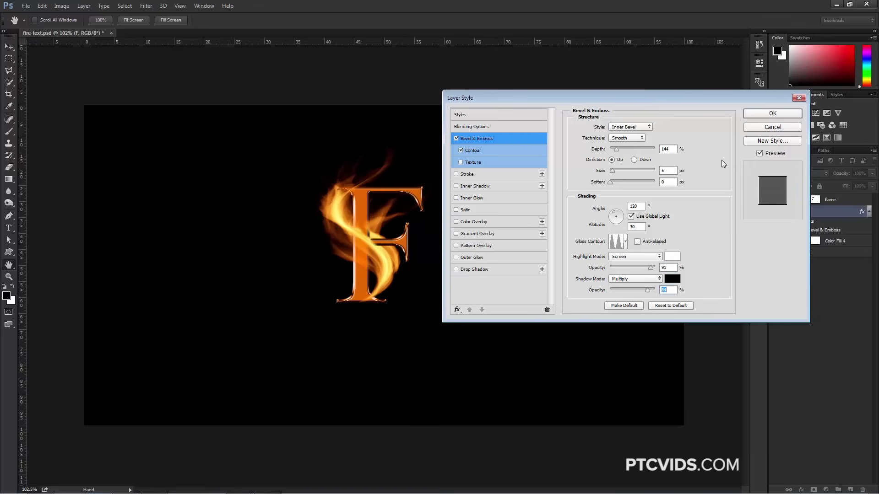
pyautogui.click(755, 115)
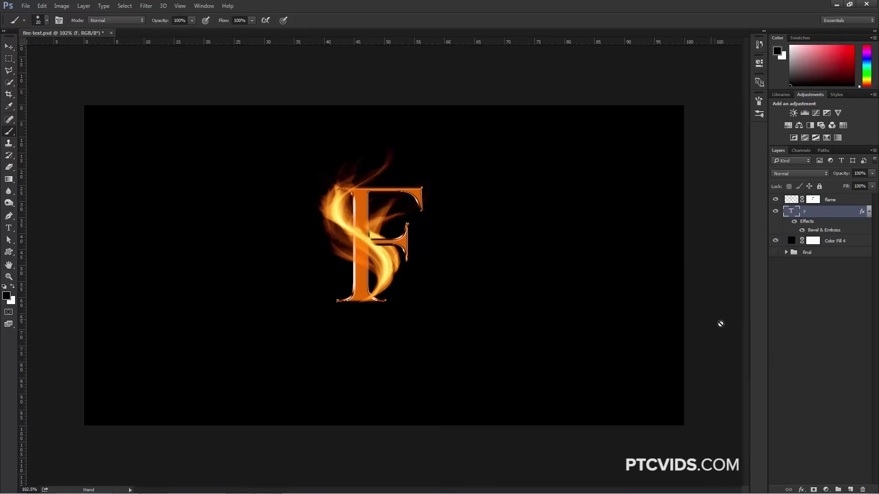
# Step: Collapse the F layer's effects, then add a Black & White adjustment layer above it and clip it to that layer
pyautogui.click(868, 212)
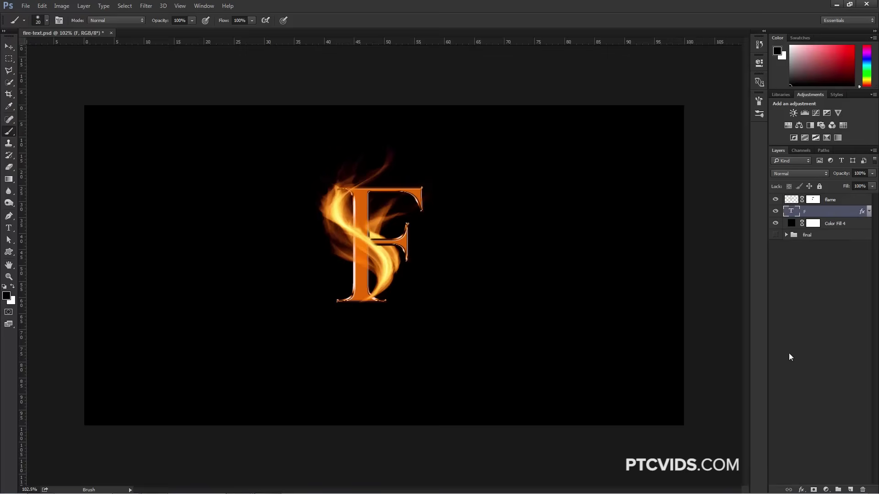
pyautogui.click(826, 489)
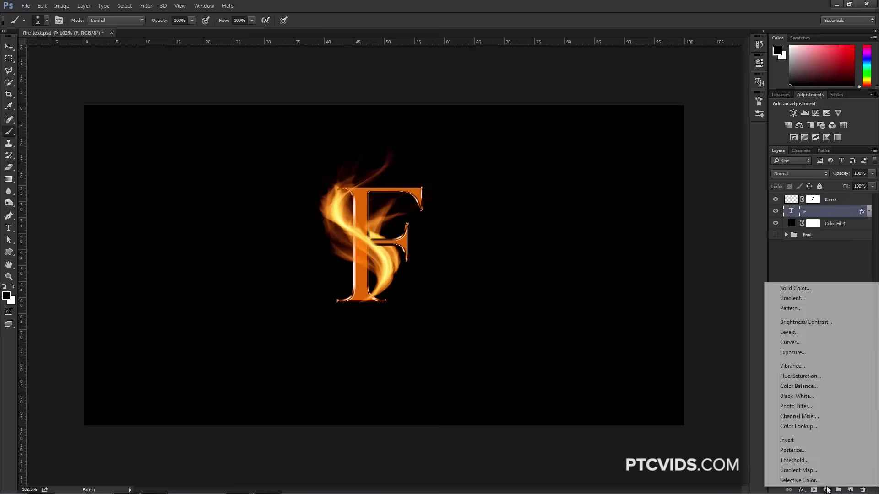
pyautogui.click(809, 399)
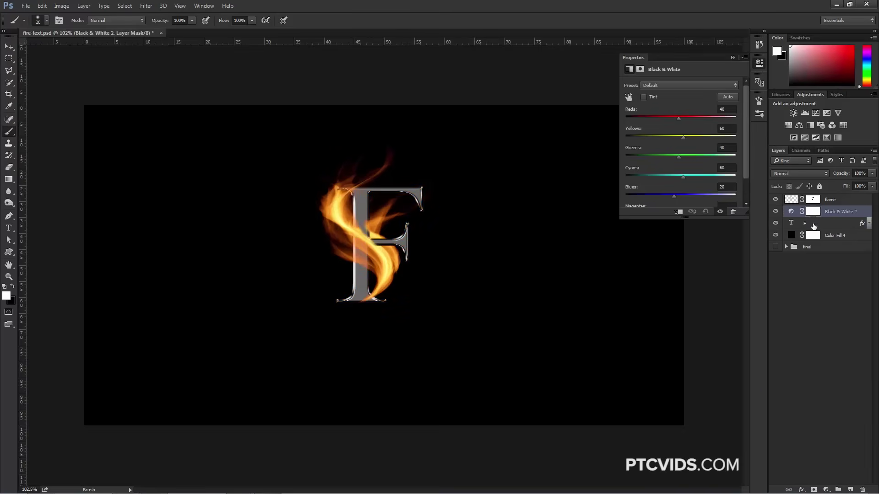
pyautogui.click(679, 213)
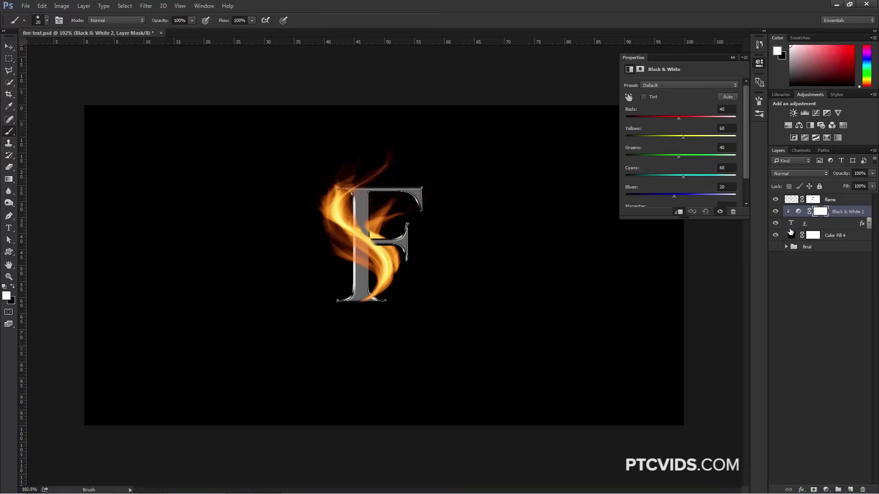
# Step: Darken the letter by setting the Black & White adjustment's Reds to 11 and Yellows to 29
pyautogui.moveTo(749, 218); pyautogui.dragTo(752, 233)
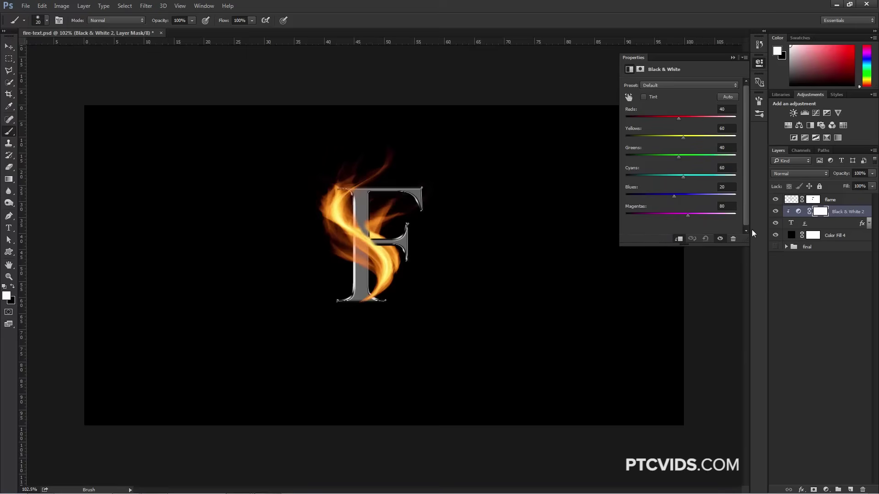
pyautogui.press('alt')
pyautogui.moveTo(680, 139)
pyautogui.mouseDown()
pyautogui.moveTo(663, 141)
pyautogui.moveTo(682, 143)
pyautogui.moveTo(673, 123)
pyautogui.moveTo(694, 122)
pyautogui.moveTo(673, 125)
pyautogui.mouseUp()
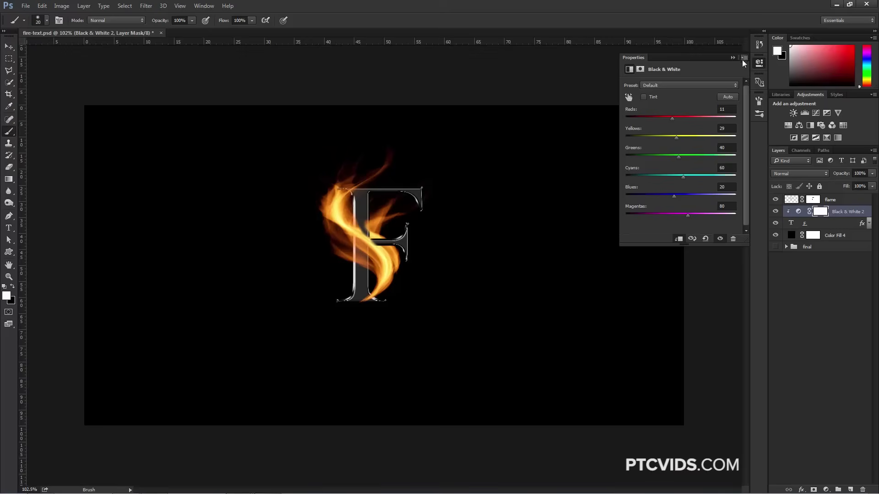
pyautogui.click(759, 62)
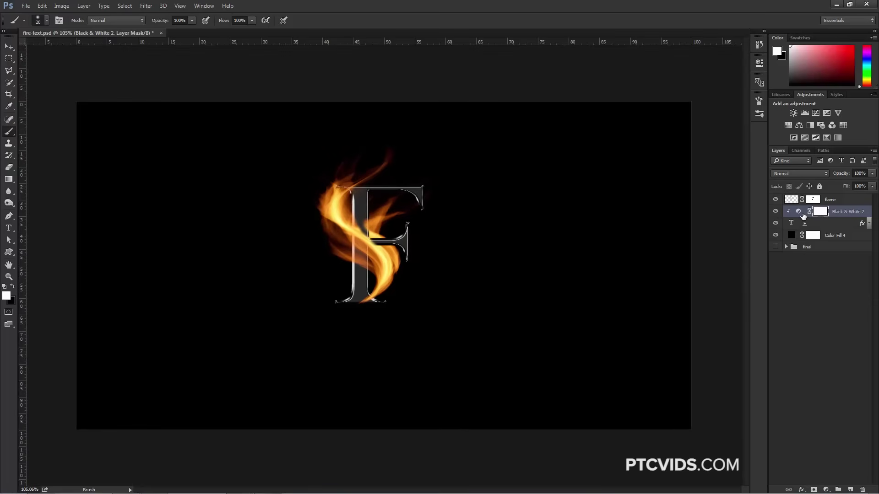
# Step: Invert the Black & White mask and paint white over the F's base with a 60 px brush at 54% opacity and 56% flow
pyautogui.hotkey('ctrl', 'i')
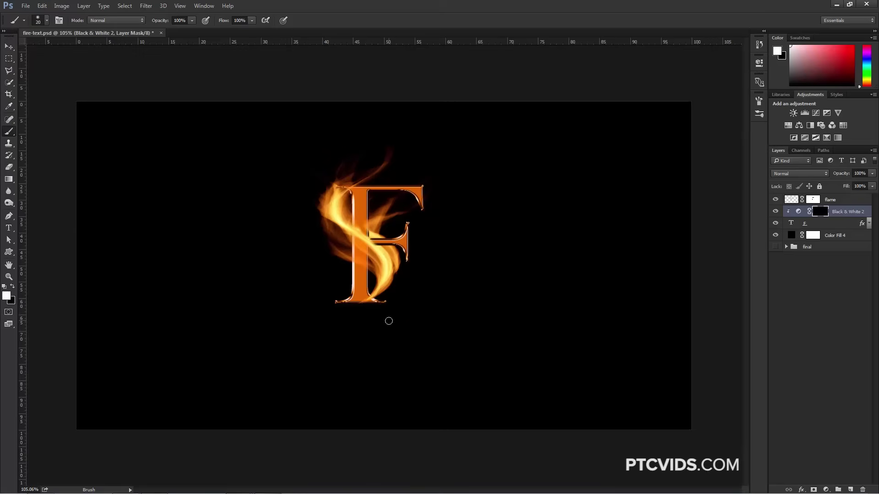
pyautogui.press(']')
pyautogui.press(']')
pyautogui.press(']')
pyautogui.press(']')
pyautogui.moveTo(160, 21); pyautogui.dragTo(146, 22)
pyautogui.moveTo(222, 23); pyautogui.dragTo(154, 22)
pyautogui.moveTo(359, 310)
pyautogui.mouseDown()
pyautogui.moveTo(341, 275)
pyautogui.moveTo(361, 284)
pyautogui.moveTo(364, 302)
pyautogui.moveTo(322, 300)
pyautogui.mouseUp()
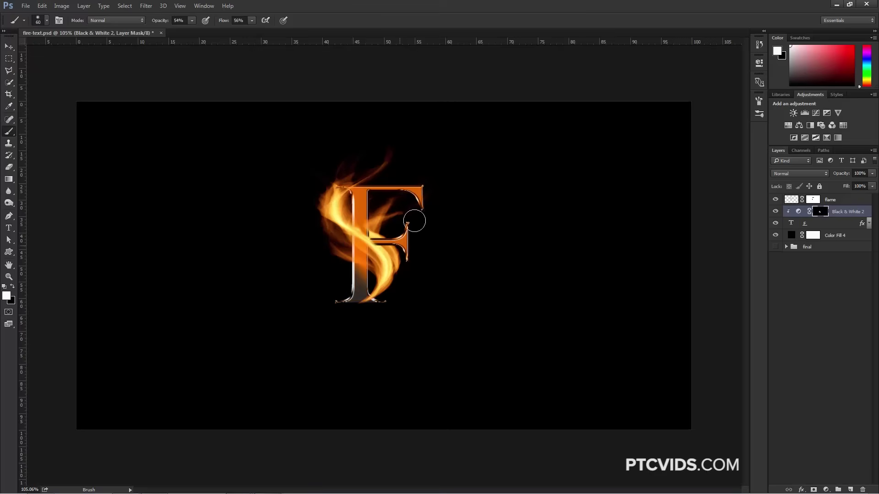
# Step: Paint white on the Black & White adjustment's mask over the F's upper and middle arms to gray them
pyautogui.moveTo(414, 220)
pyautogui.mouseDown()
pyautogui.moveTo(426, 194)
pyautogui.moveTo(420, 179)
pyautogui.moveTo(416, 190)
pyautogui.moveTo(409, 177)
pyautogui.moveTo(357, 174)
pyautogui.moveTo(367, 211)
pyautogui.moveTo(352, 201)
pyautogui.moveTo(376, 237)
pyautogui.moveTo(430, 176)
pyautogui.mouseUp()
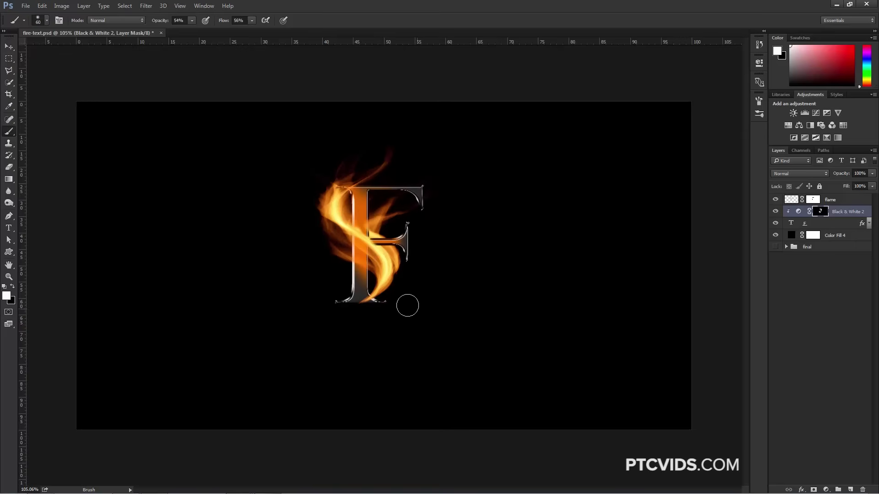
# Step: Add a Curves adjustment clipped to the letter, with a shadow point at input 58, output 40 and a second point lifting the highlights
pyautogui.click(826, 489)
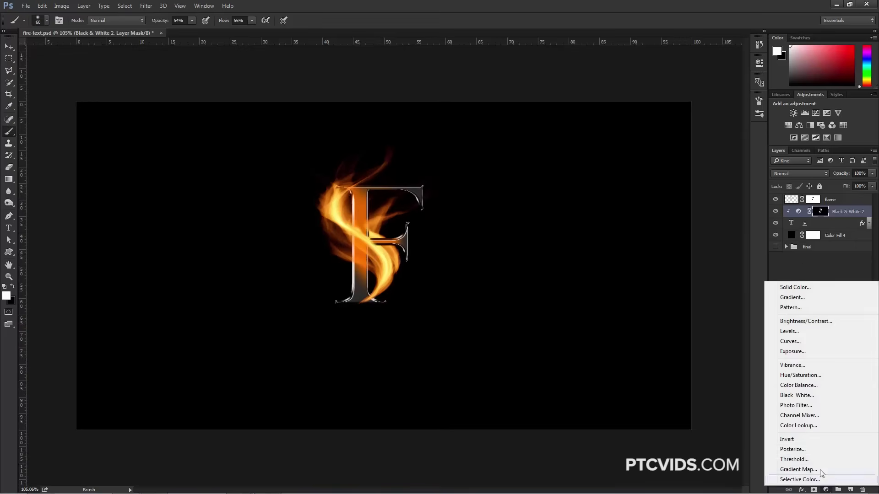
pyautogui.click(801, 345)
pyautogui.moveTo(664, 182); pyautogui.dragTo(665, 184)
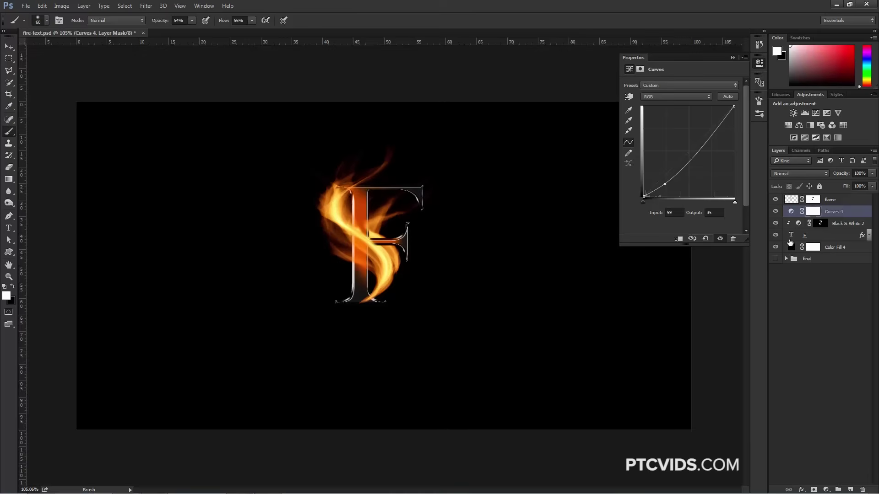
pyautogui.click(678, 238)
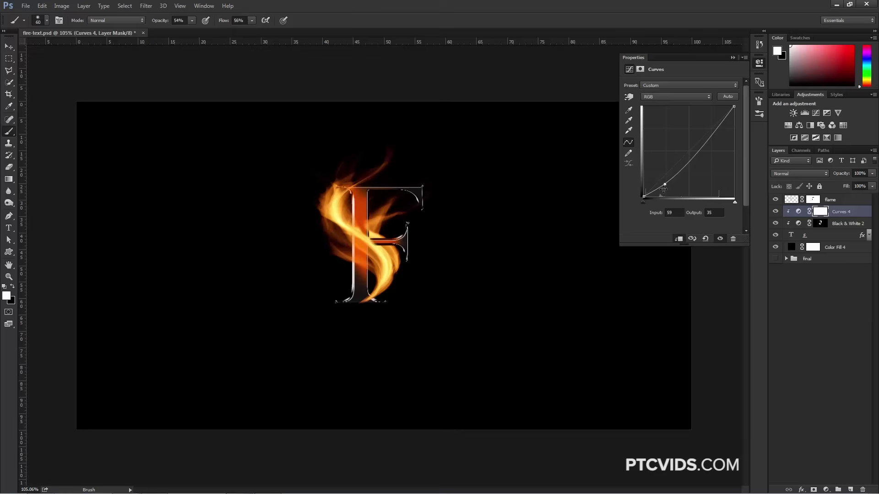
pyautogui.moveTo(664, 184); pyautogui.dragTo(664, 183)
pyautogui.moveTo(711, 139); pyautogui.dragTo(715, 126)
pyautogui.moveTo(664, 185); pyautogui.dragTo(664, 183)
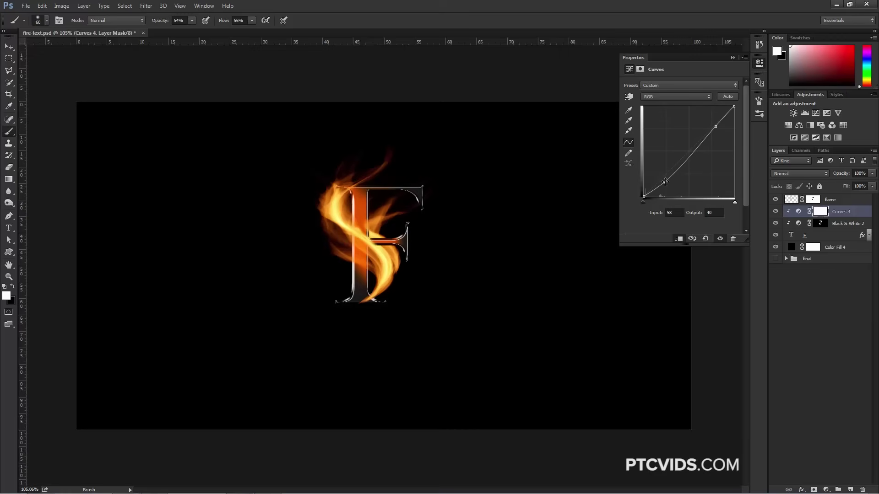
pyautogui.click(731, 58)
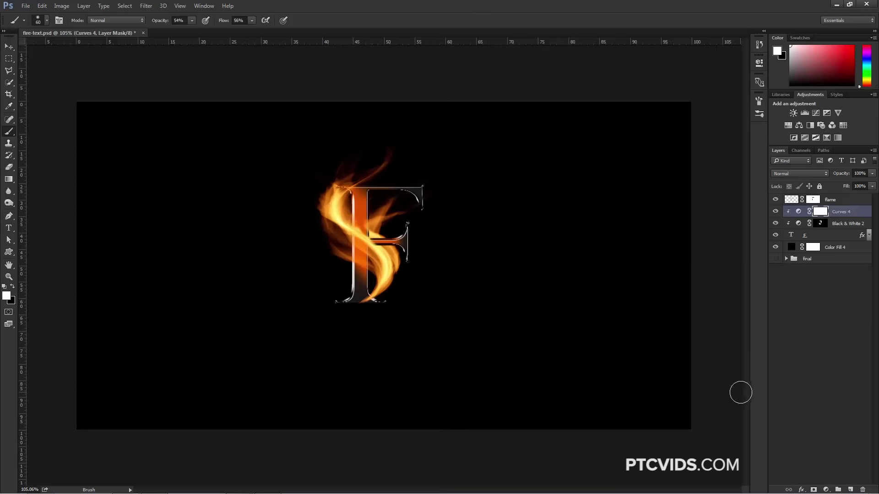
# Step: Add a dark red #3e0000 Solid Color fill layer above the Curves adjustment and clip it to the letter
pyautogui.click(826, 489)
pyautogui.click(792, 286)
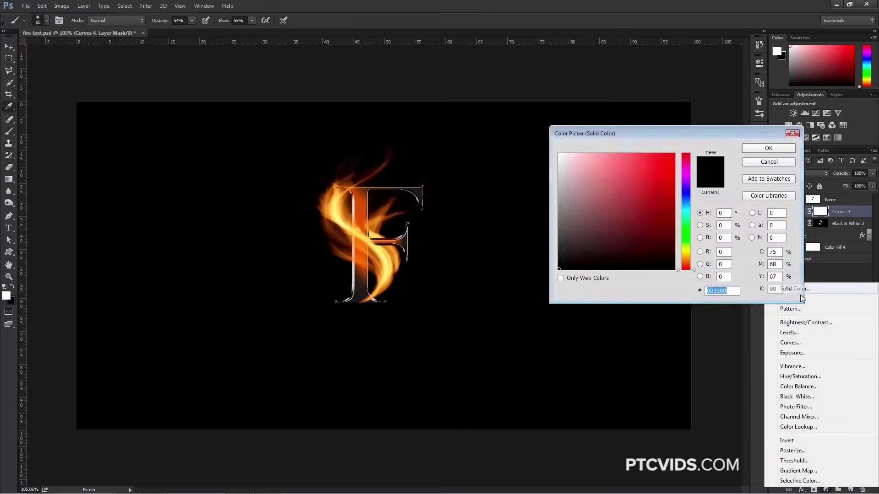
pyautogui.write('400000')
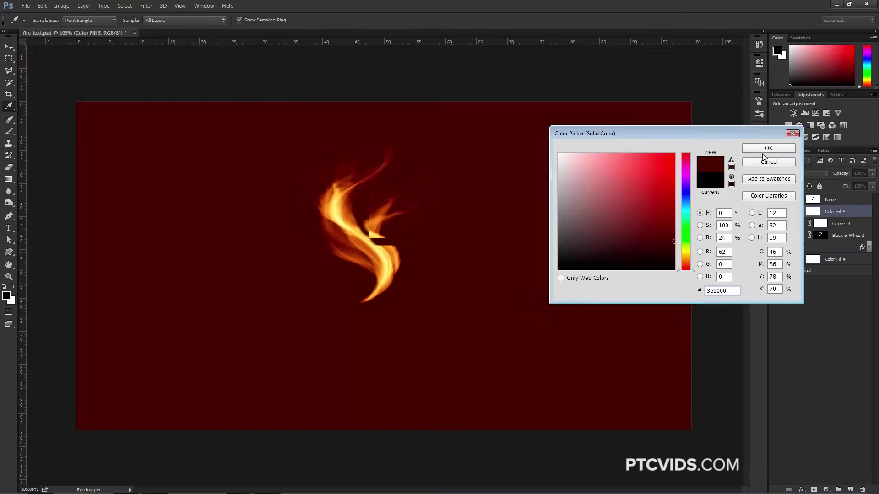
pyautogui.click(768, 148)
pyautogui.press('b')
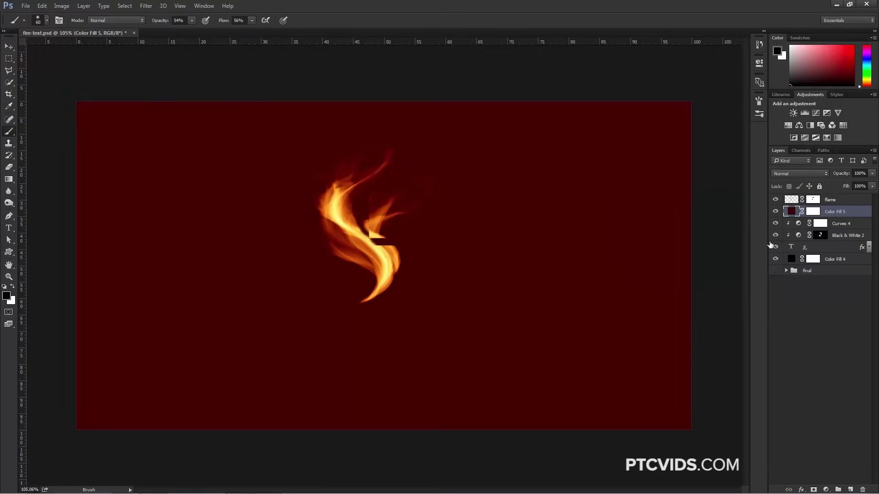
pyautogui.hotkey('ctrl', 'alt', 'g')
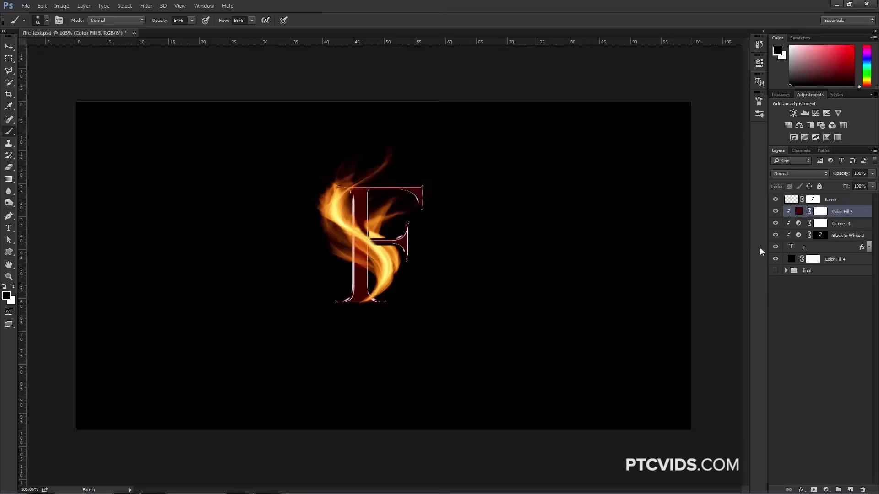
# Step: Invert the red fill's mask, paint white over the F's arms and lower stem, and set the fill layer's opacity to 50%
pyautogui.click(819, 211)
pyautogui.press('x')
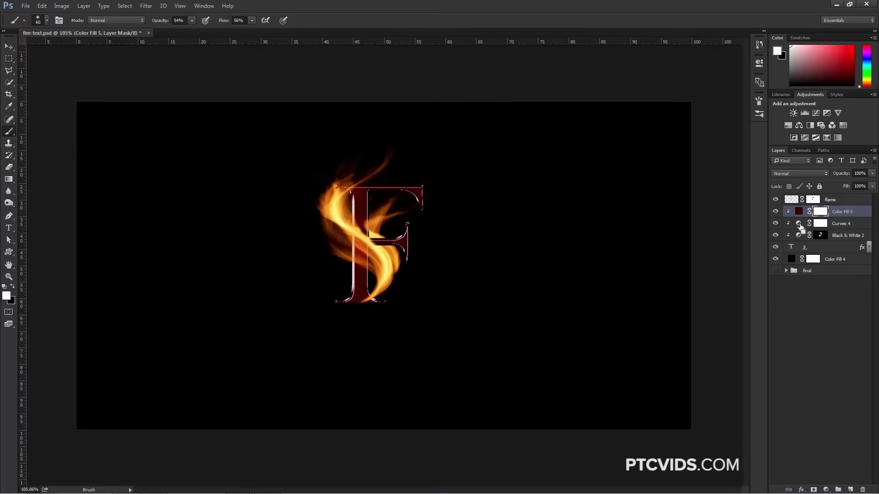
pyautogui.hotkey('ctrl', 'i')
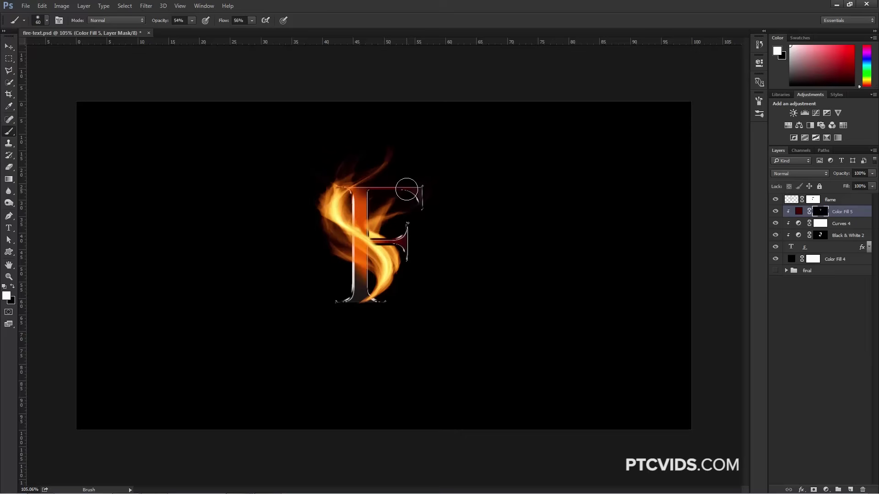
pyautogui.moveTo(362, 280)
pyautogui.mouseDown()
pyautogui.moveTo(347, 283)
pyautogui.moveTo(366, 307)
pyautogui.moveTo(358, 308)
pyautogui.mouseUp()
pyautogui.moveTo(841, 174)
pyautogui.mouseDown()
pyautogui.moveTo(830, 174)
pyautogui.moveTo(844, 175)
pyautogui.mouseUp()
pyautogui.write('33')
pyautogui.press('Return')
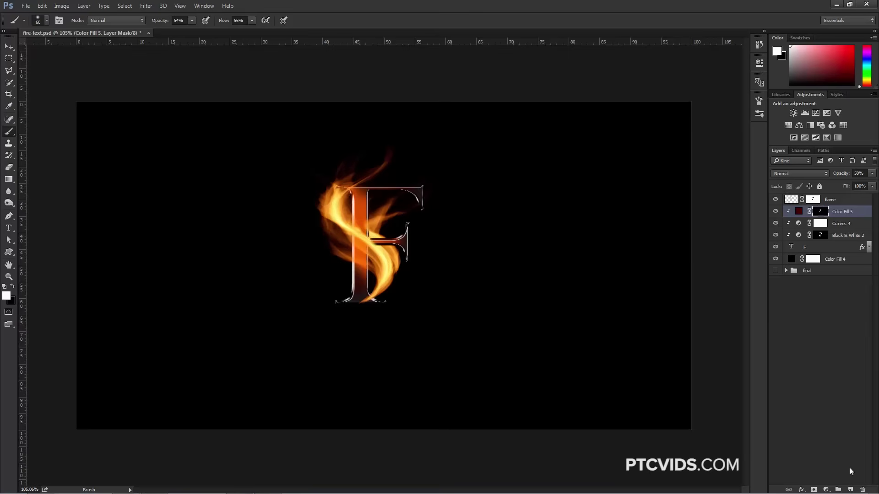
# Step: Add a new layer and paint a vertical white stroke along the F's stem with a 60 px brush at 100% opacity and flow
pyautogui.click(850, 489)
pyautogui.press('x')
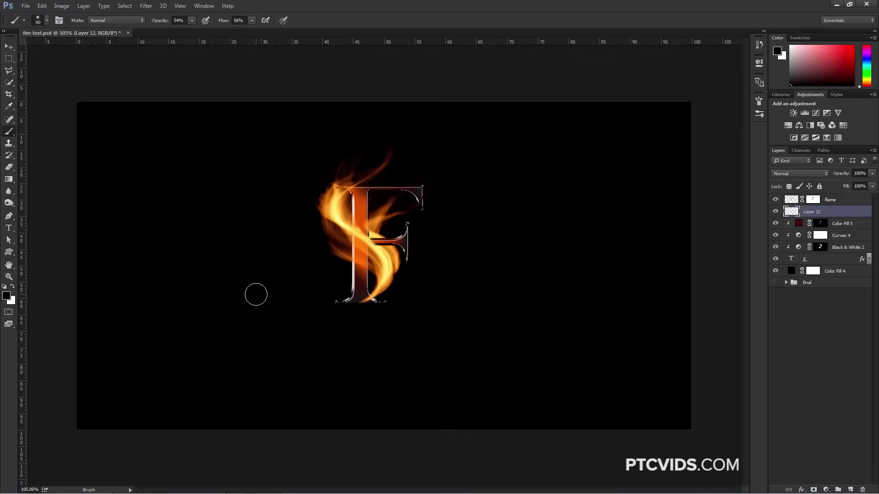
pyautogui.press('x')
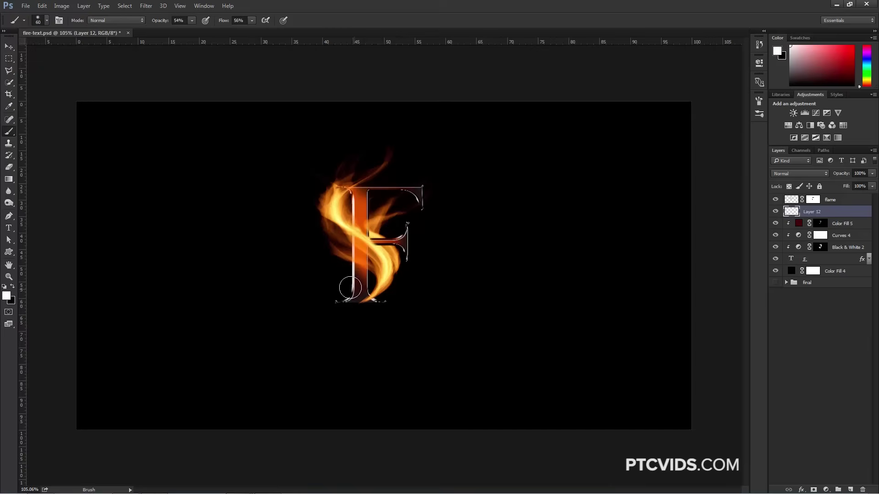
pyautogui.moveTo(158, 20); pyautogui.dragTo(283, 20)
pyautogui.moveTo(352, 181)
pyautogui.mouseDown()
pyautogui.moveTo(360, 300)
pyautogui.moveTo(351, 181)
pyautogui.mouseUp()
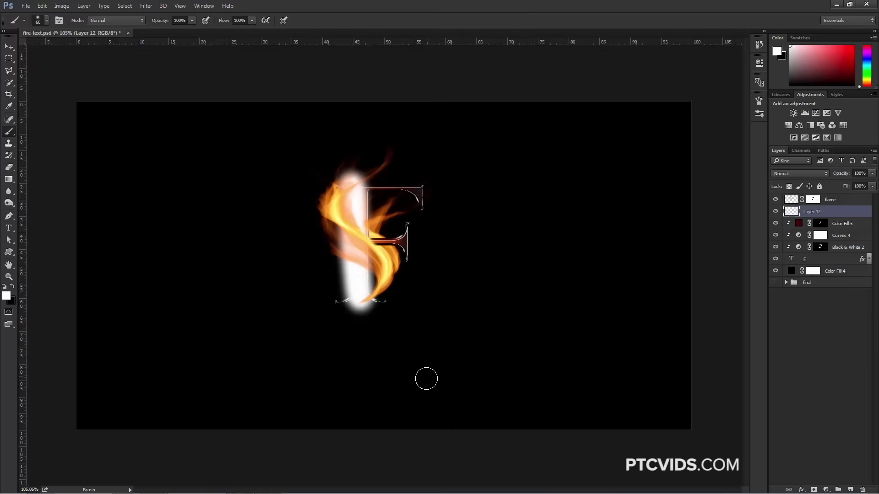
# Step: Set the white stroke layer's blend mode to Linear Dodge (Add) and move it above the flame layer
pyautogui.click(785, 174)
pyautogui.click(791, 248)
pyautogui.moveTo(791, 213); pyautogui.dragTo(789, 201)
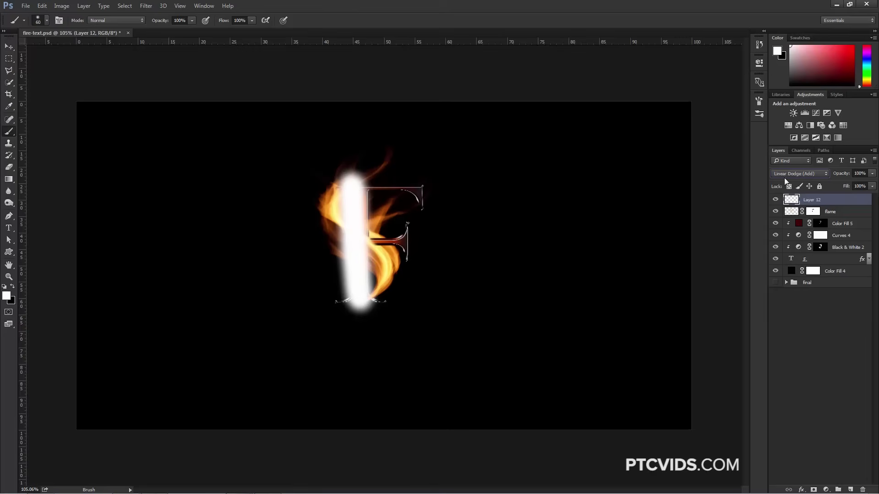
# Step: Turn off Transparency Shapes Layer in the white stroke layer's blending options and apply the change
pyautogui.doubleClick(852, 203)
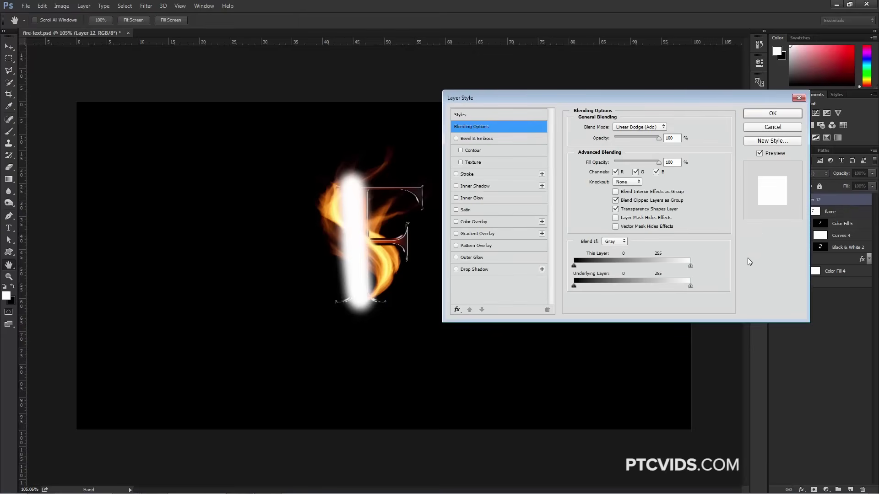
pyautogui.click(616, 210)
pyautogui.click(615, 210)
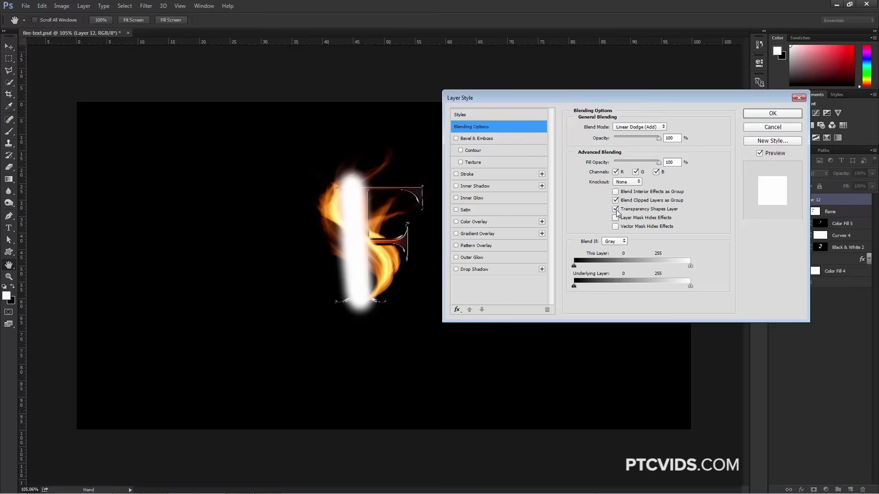
pyautogui.click(616, 210)
pyautogui.click(616, 210)
pyautogui.click(616, 209)
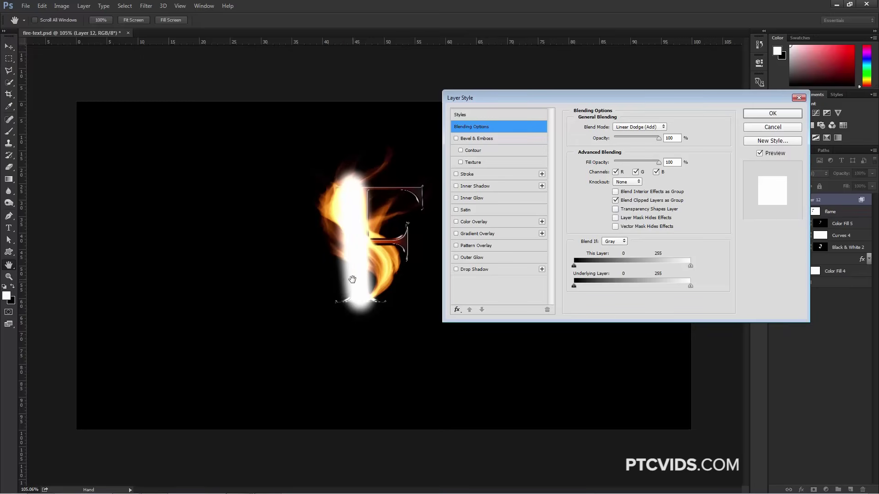
pyautogui.click(760, 122)
pyautogui.press('b')
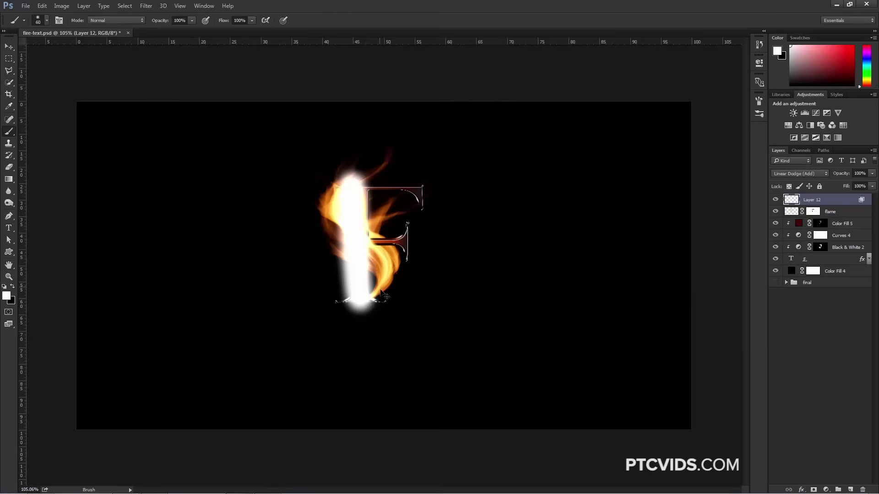
# Step: Scale the white stroke to about 12% width and 37% height and position it along the left edge of the F's stem
pyautogui.hotkey('ctrl', 't')
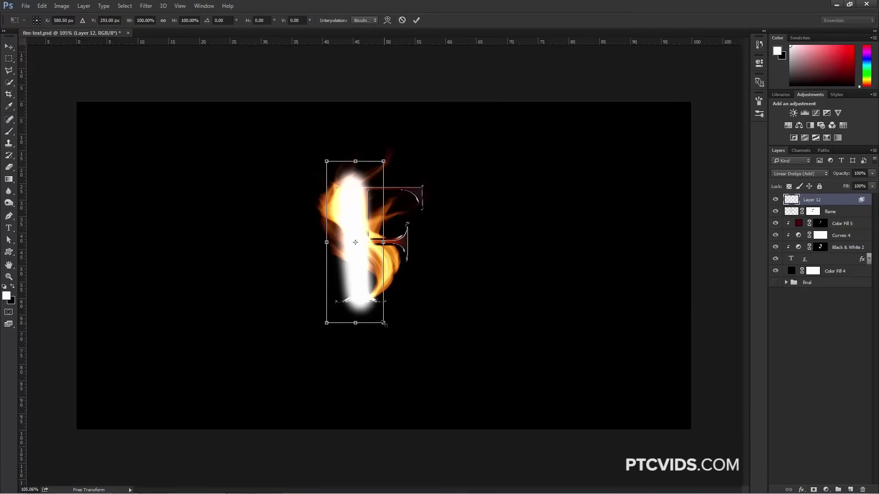
pyautogui.moveTo(386, 323); pyautogui.dragTo(357, 243)
pyautogui.moveTo(366, 204); pyautogui.dragTo(365, 200)
pyautogui.moveTo(342, 242)
pyautogui.mouseDown()
pyautogui.moveTo(353, 224)
pyautogui.moveTo(357, 243)
pyautogui.mouseUp()
pyautogui.moveTo(351, 280); pyautogui.dragTo(353, 270)
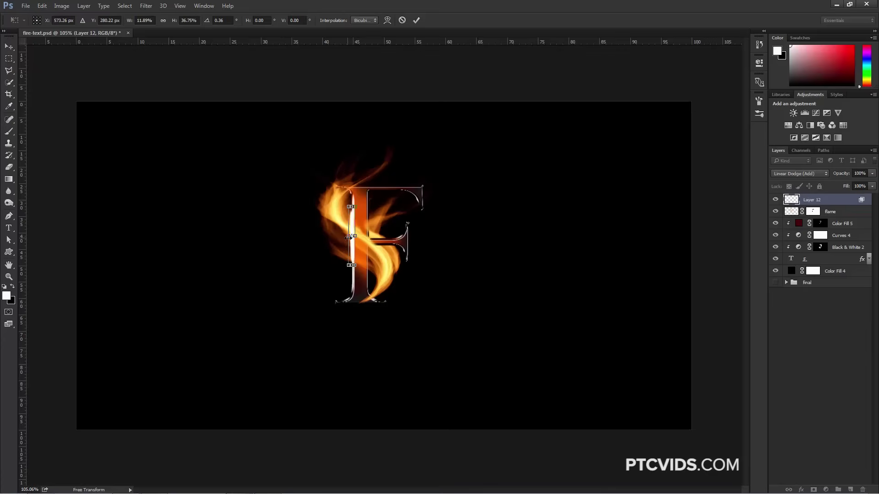
pyautogui.moveTo(351, 236); pyautogui.dragTo(351, 243)
pyautogui.press('Return')
pyautogui.press('b')
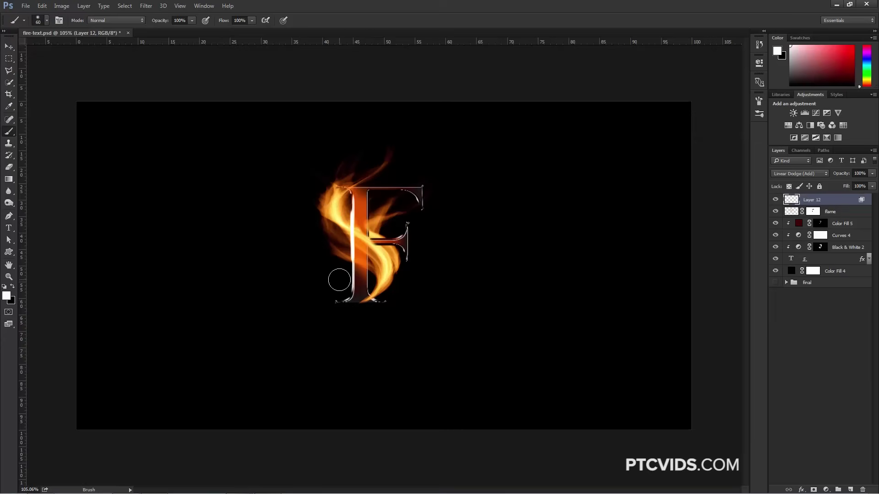
pyautogui.press('v')
pyautogui.moveTo(343, 288); pyautogui.dragTo(343, 289)
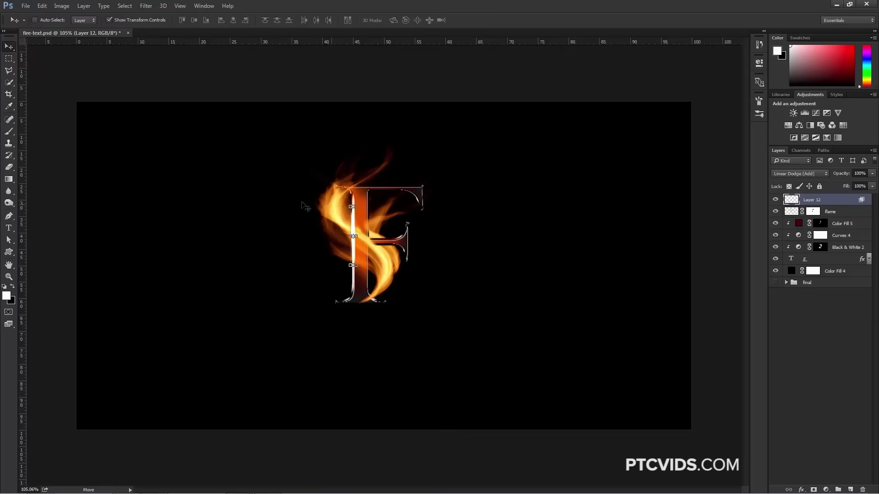
# Step: Soften the thin white highlight on the stem with a slight Gaussian Blur
pyautogui.click(146, 5)
pyautogui.moveTo(168, 110)
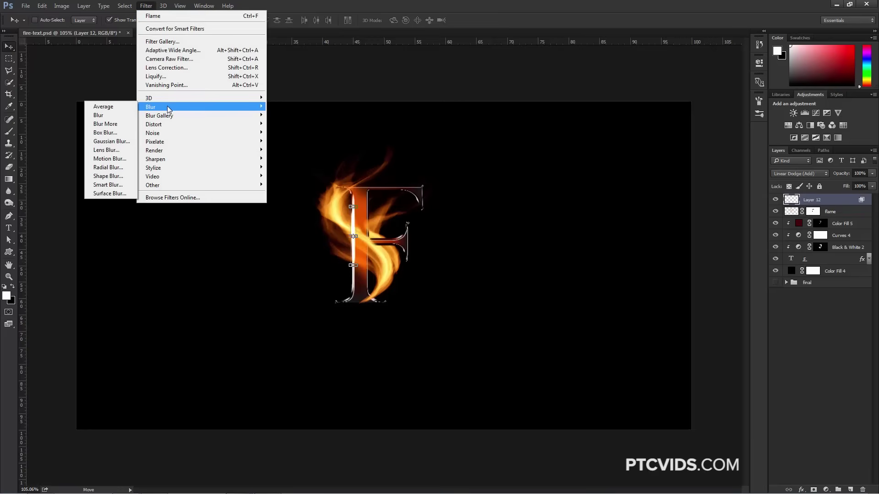
pyautogui.click(111, 141)
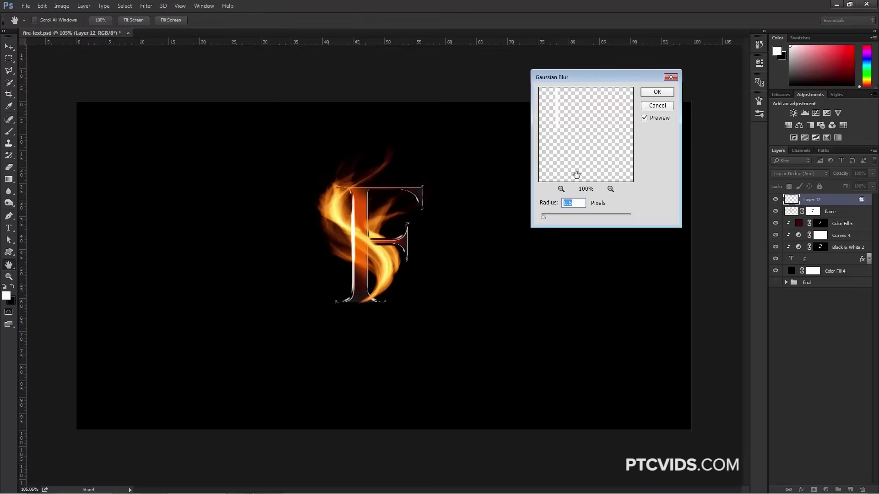
pyautogui.moveTo(548, 219); pyautogui.dragTo(552, 220)
pyautogui.click(657, 92)
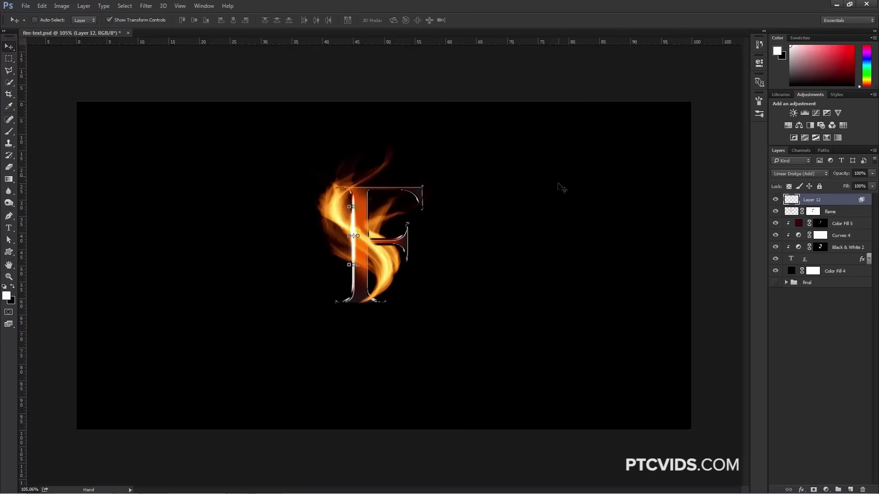
# Step: Duplicate the highlight onto the F's upper arm and bend the copy along the curved serif with Puppet Warp
pyautogui.press('v')
pyautogui.moveTo(355, 230); pyautogui.dragTo(422, 205)
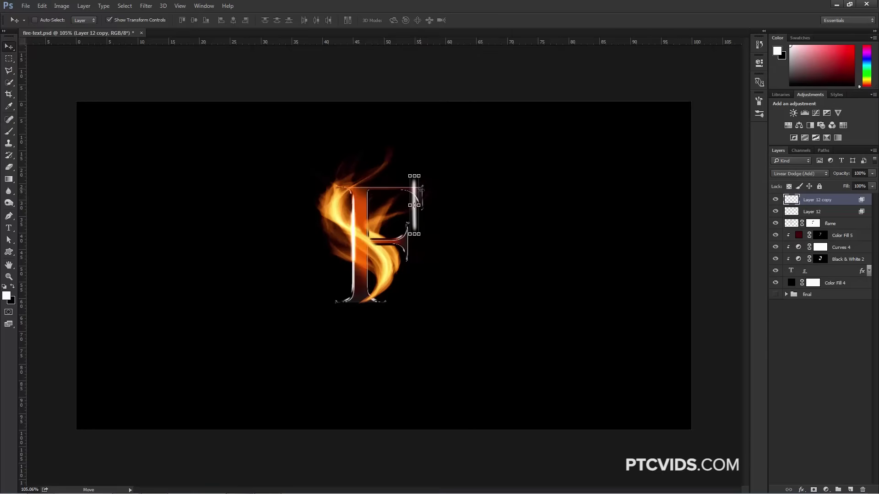
pyautogui.click(42, 6)
pyautogui.click(326, 201)
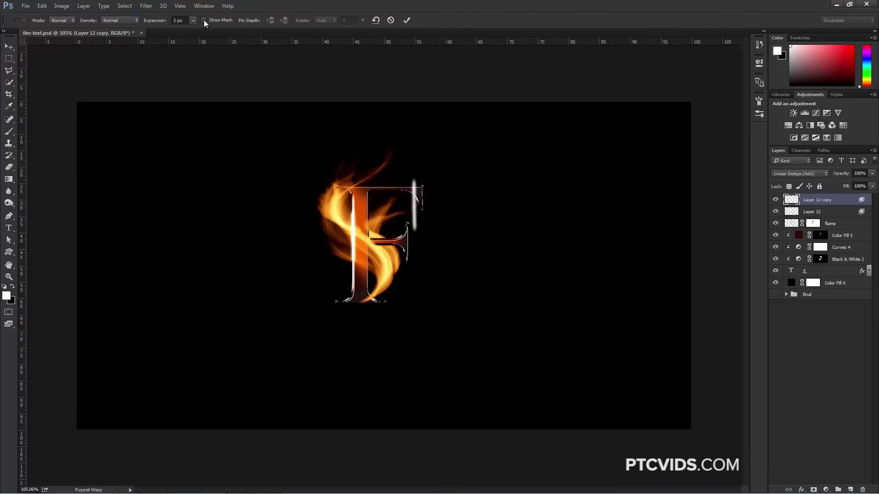
pyautogui.click(203, 21)
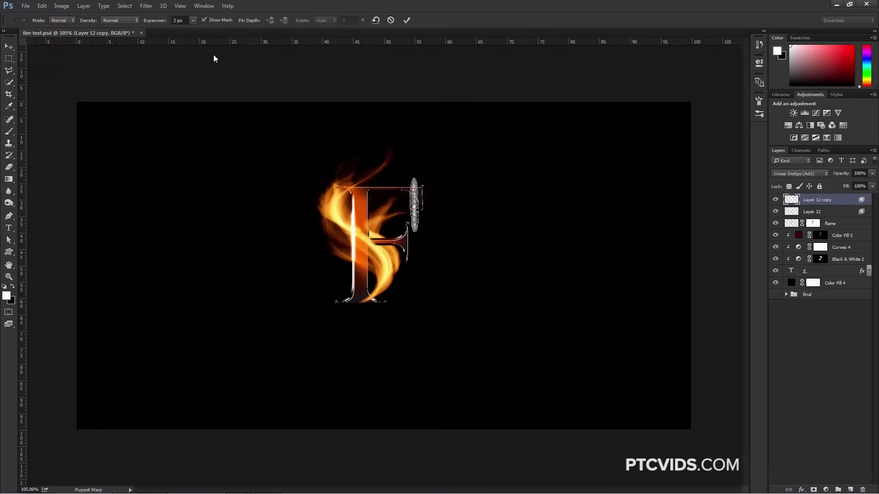
pyautogui.click(415, 181)
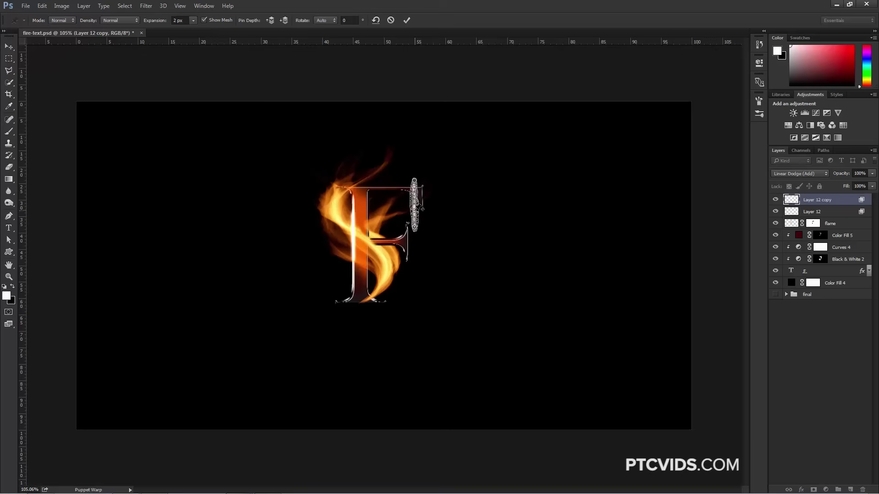
pyautogui.click(415, 206)
pyautogui.moveTo(415, 181)
pyautogui.mouseDown()
pyautogui.moveTo(398, 189)
pyautogui.moveTo(423, 188)
pyautogui.mouseUp()
pyautogui.moveTo(420, 220)
pyautogui.mouseDown()
pyautogui.moveTo(407, 210)
pyautogui.moveTo(420, 197)
pyautogui.moveTo(431, 205)
pyautogui.mouseUp()
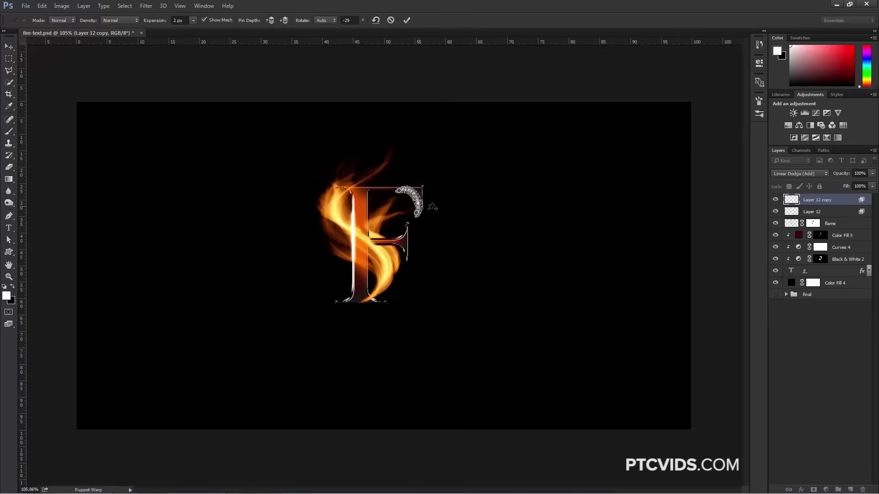
pyautogui.press('Return')
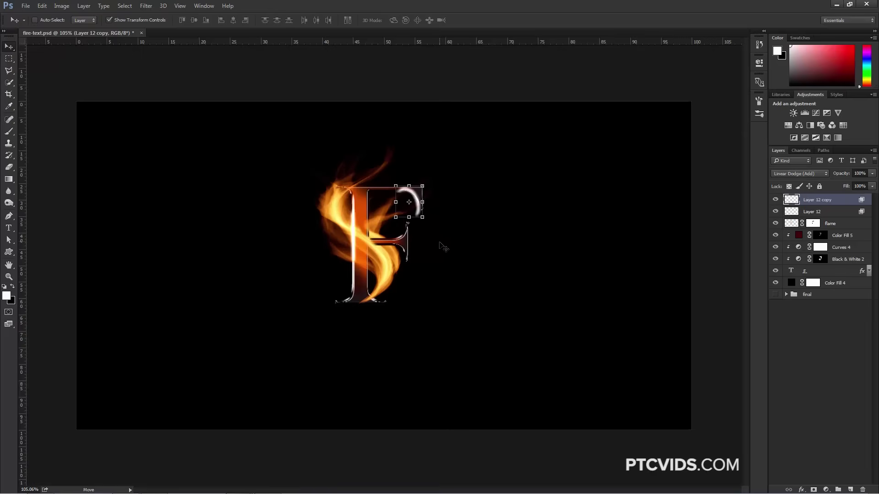
# Step: Erase the excess ends of the curved highlight on the upper arm with a 35 px eraser
pyautogui.click(8, 167)
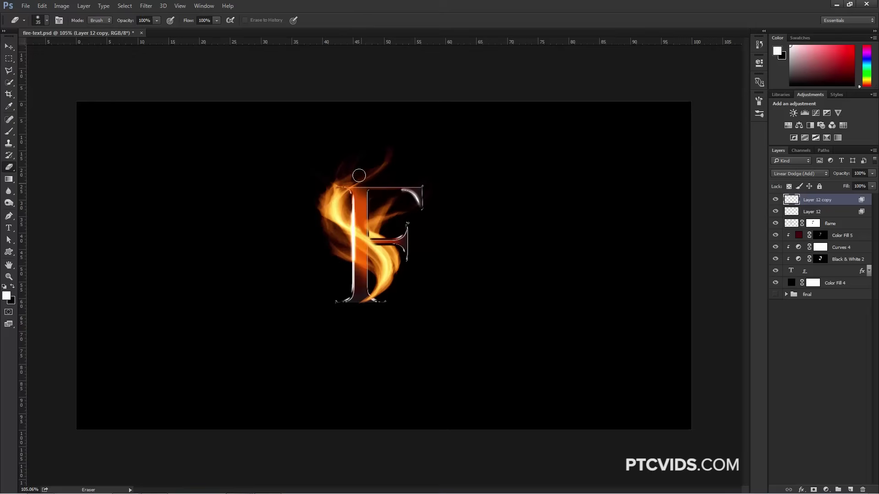
# Step: Nudge the curved white highlight slightly into alignment with the serif of the F's upper arm
pyautogui.press('v')
pyautogui.press('Up')
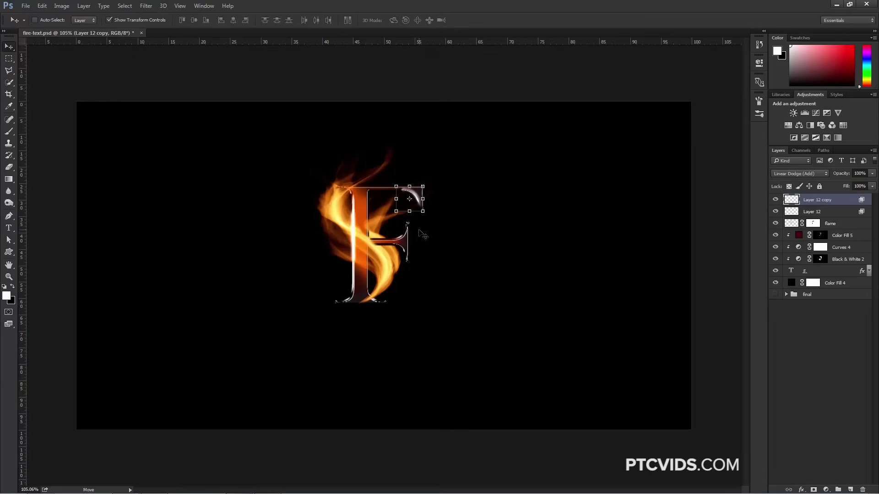
pyautogui.press('Down')
pyautogui.press('Down')
pyautogui.press('Left')
# Step: Paint black on the Black & White 2 mask over the F's upper arm with the 60 px brush
pyautogui.click(820, 261)
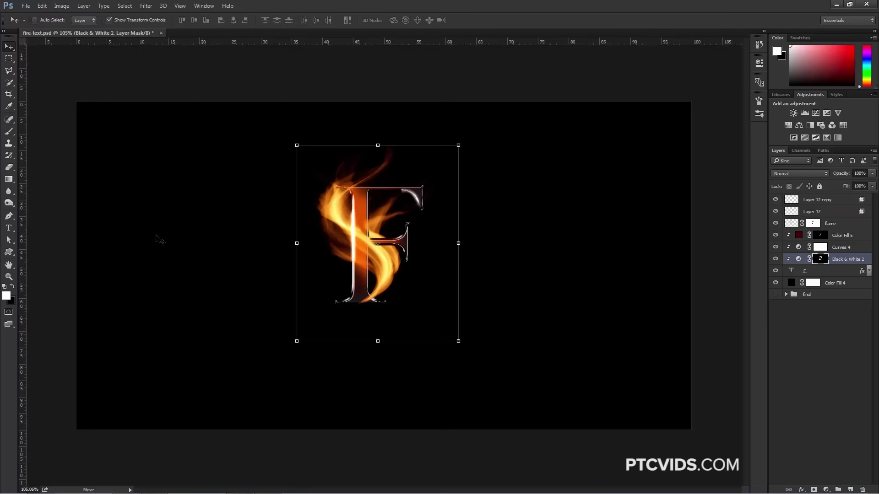
pyautogui.click(9, 132)
pyautogui.press('x')
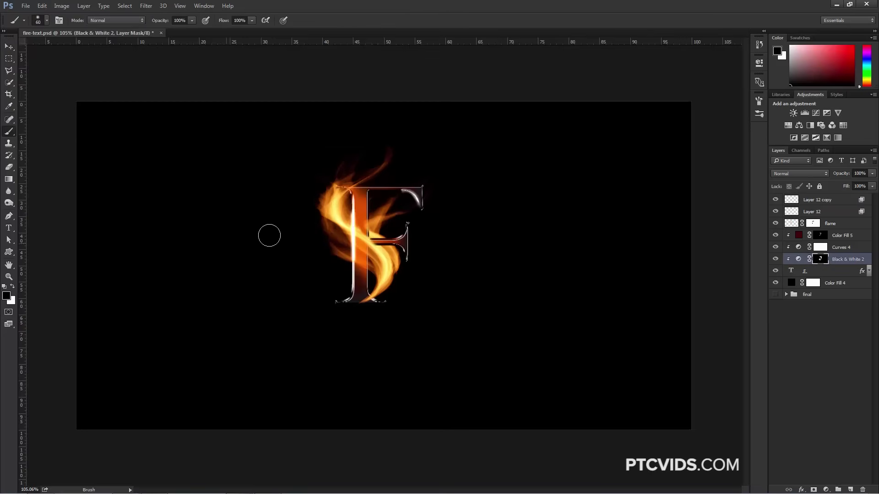
pyautogui.moveTo(400, 200)
pyautogui.mouseDown()
pyautogui.moveTo(407, 208)
pyautogui.moveTo(396, 212)
pyautogui.moveTo(396, 202)
pyautogui.moveTo(368, 241)
pyautogui.moveTo(391, 217)
pyautogui.mouseUp()
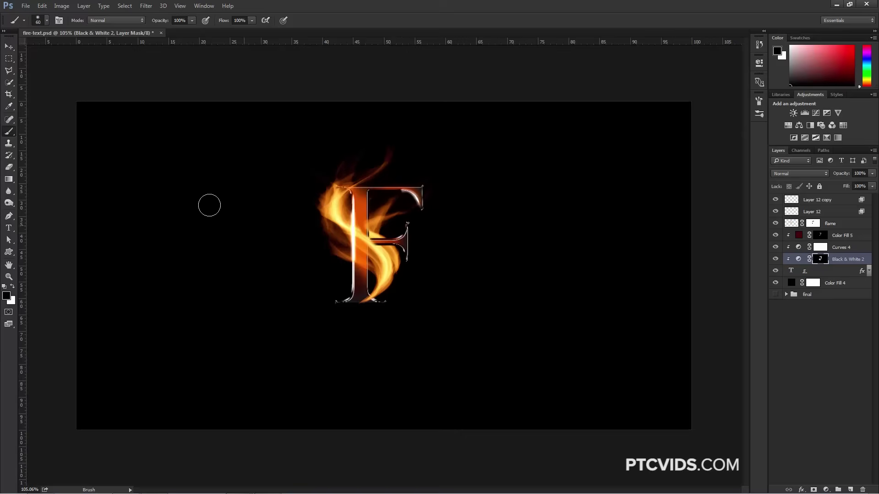
# Step: Smudge the curved highlight on the upper arm at 30 px and 50% strength, comparing the letter with and without it
pyautogui.moveTo(9, 191); pyautogui.dragTo(41, 209)
pyautogui.click(775, 200)
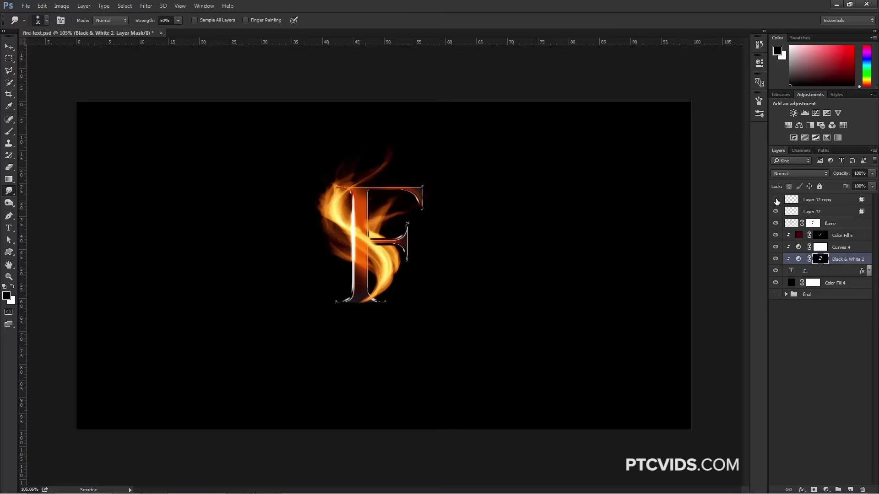
pyautogui.click(786, 199)
pyautogui.click(775, 200)
pyautogui.click(776, 199)
pyautogui.click(776, 199)
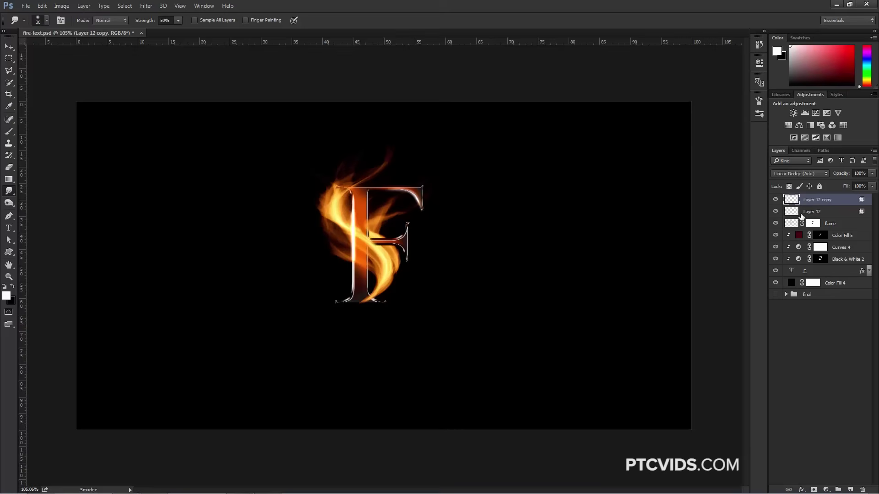
pyautogui.hotkey('ctrl', 'j')
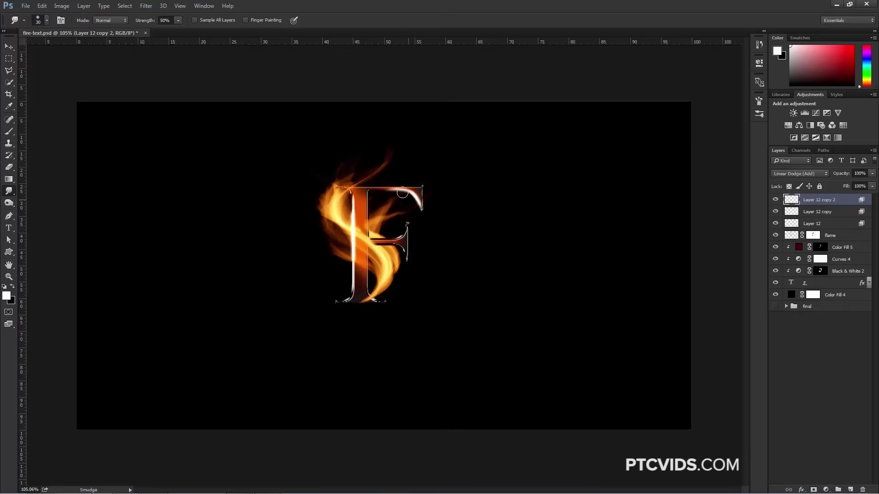
pyautogui.press('v')
pyautogui.moveTo(418, 224); pyautogui.dragTo(418, 246)
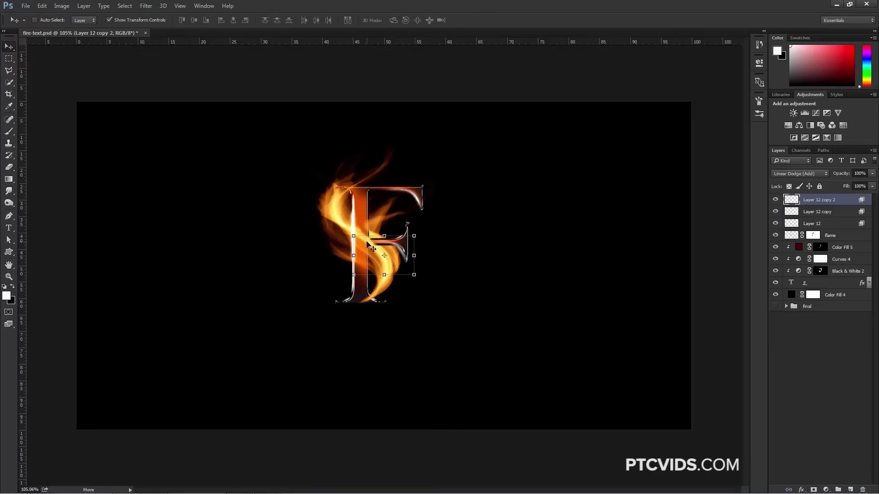
pyautogui.moveTo(354, 256); pyautogui.dragTo(373, 256)
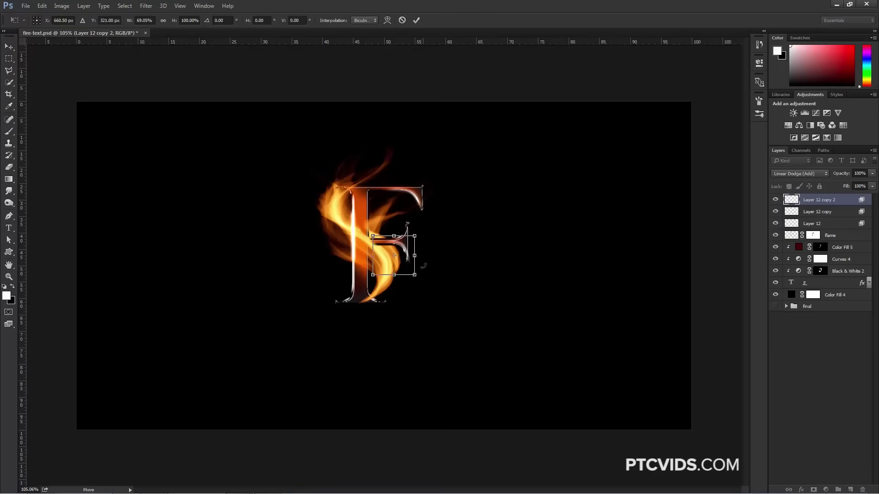
pyautogui.moveTo(414, 275); pyautogui.dragTo(410, 265)
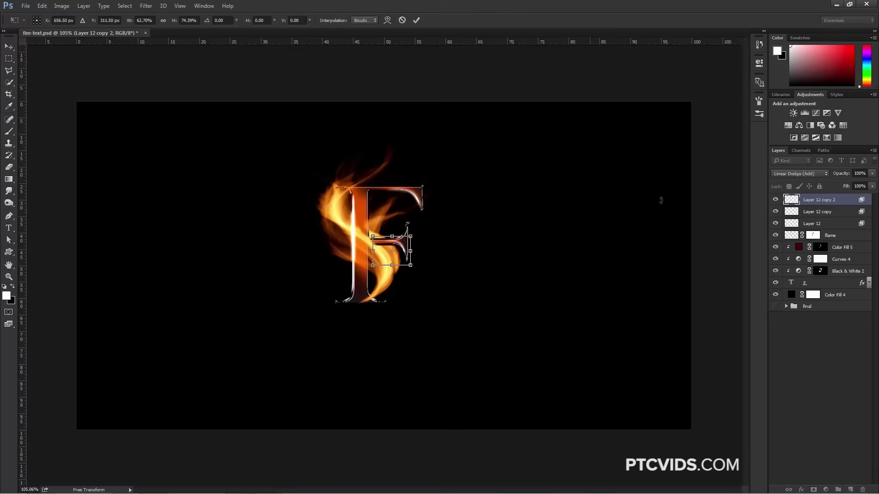
pyautogui.press('Return')
# Step: Replace the lower arm's highlight copy with a new layer set to Linear Dodge (Add), with Transparency Shapes Layer turned off
pyautogui.moveTo(791, 201); pyautogui.dragTo(850, 489)
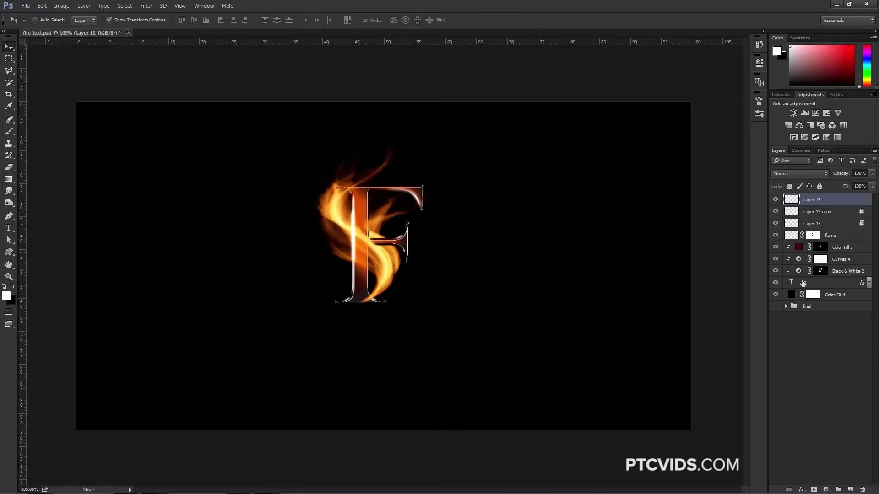
pyautogui.click(804, 173)
pyautogui.click(800, 248)
pyautogui.doubleClick(854, 204)
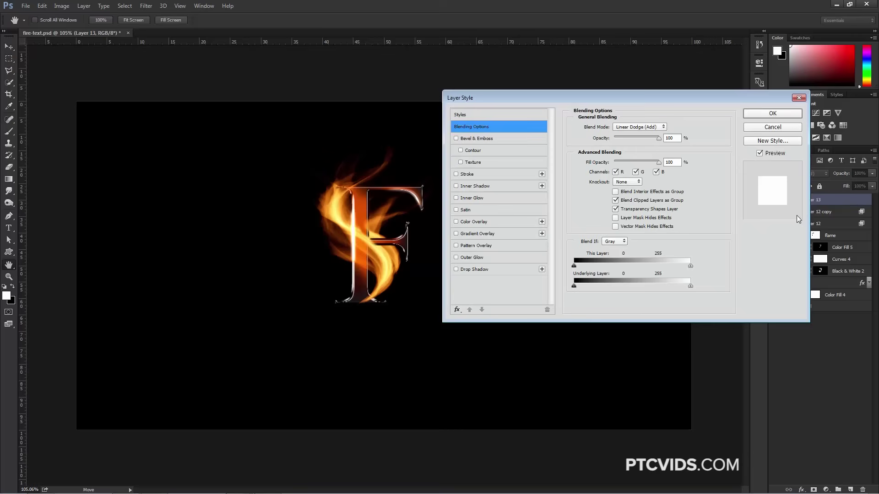
pyautogui.click(615, 209)
pyautogui.click(789, 113)
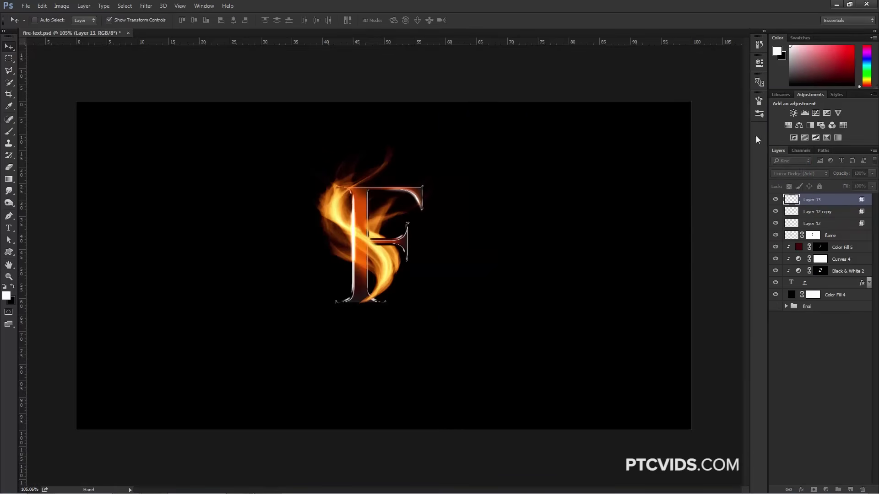
# Step: Paint a bright yellow highlight along the F's lower arm with a 6 px brush and smudge it along the serif
pyautogui.click(6, 296)
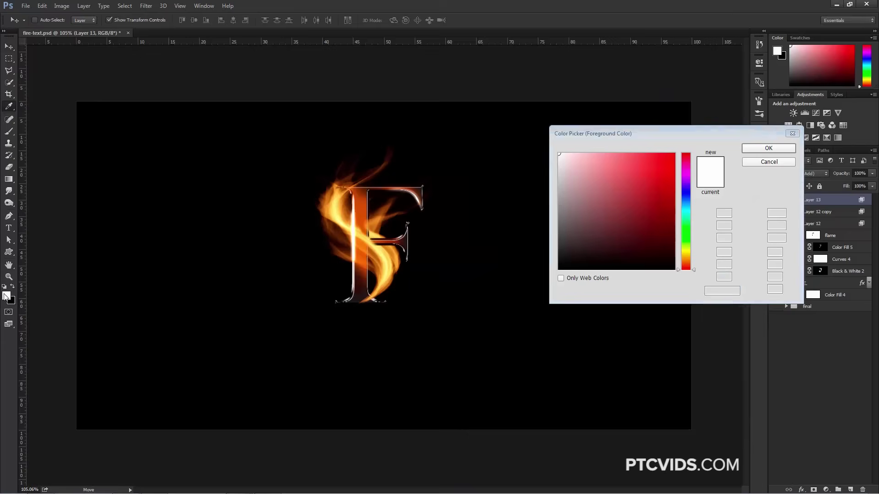
pyautogui.click(685, 252)
pyautogui.moveTo(583, 157); pyautogui.dragTo(640, 151)
pyautogui.click(769, 148)
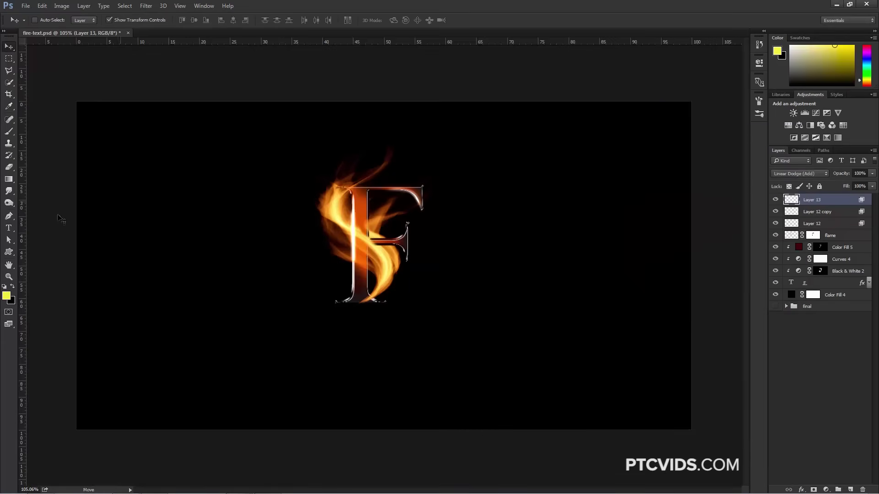
pyautogui.click(9, 131)
pyautogui.press('[')
pyautogui.press('[')
pyautogui.press('[')
pyautogui.press('[')
pyautogui.press('[')
pyautogui.press('[')
pyautogui.press('[')
pyautogui.press('[')
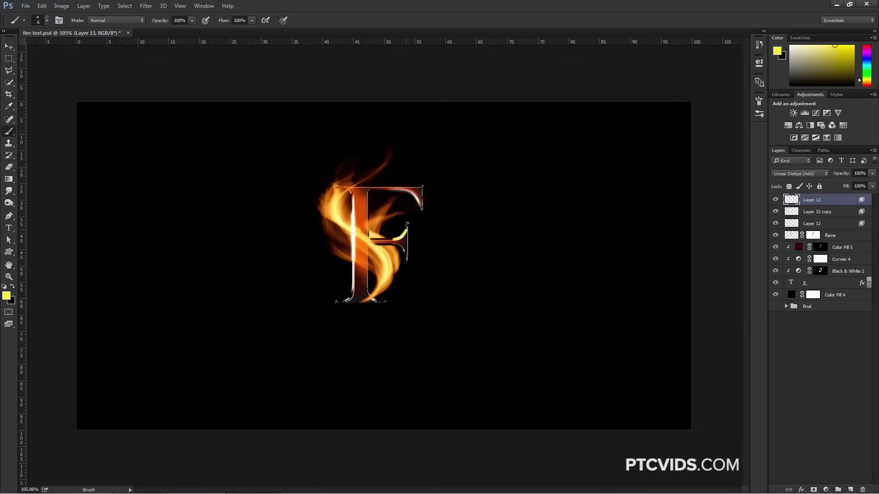
pyautogui.click(9, 190)
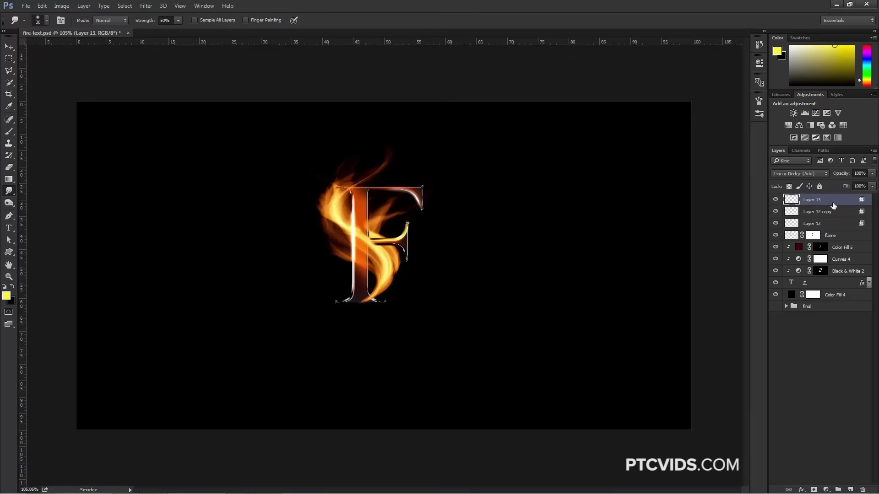
# Step: Group all the layers of the burning F and compare the group with the final FIRE artwork
pyautogui.keyDown('shift'); pyautogui.click(830, 297); pyautogui.keyUp('shift')
pyautogui.hotkey('ctrl', 'g')
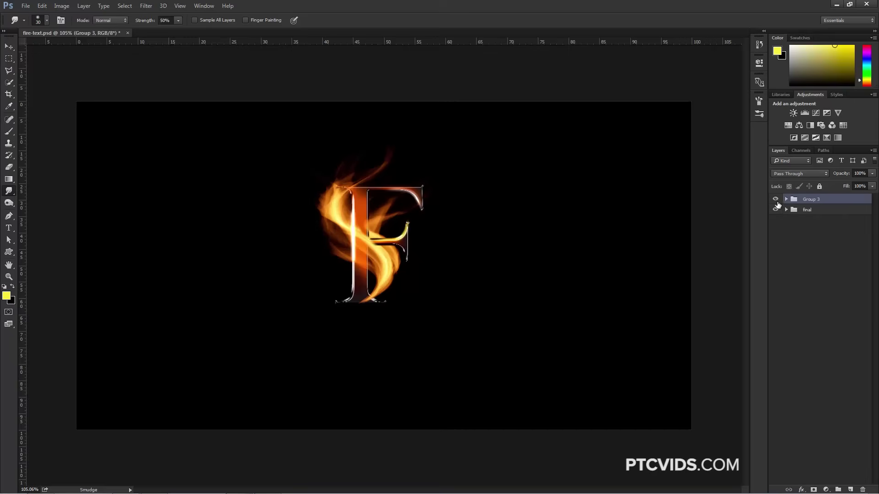
pyautogui.keyDown('alt'); pyautogui.click(775, 211); pyautogui.keyUp('alt')
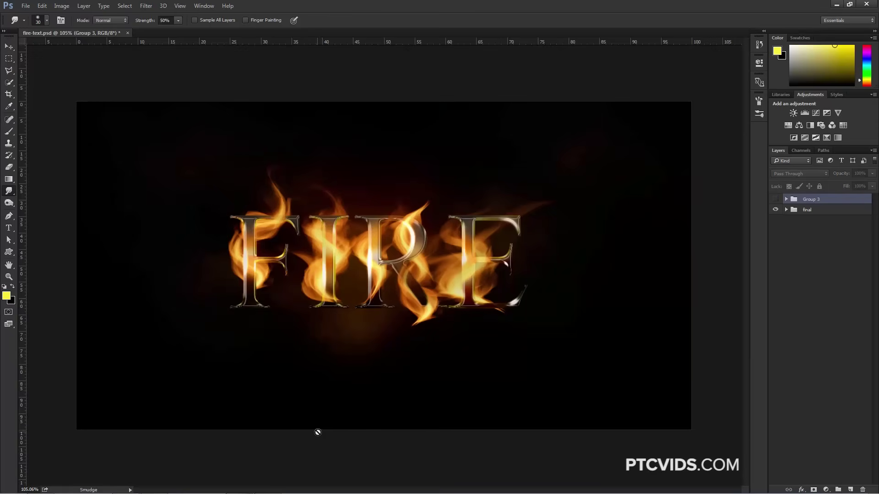
pyautogui.click(776, 199)
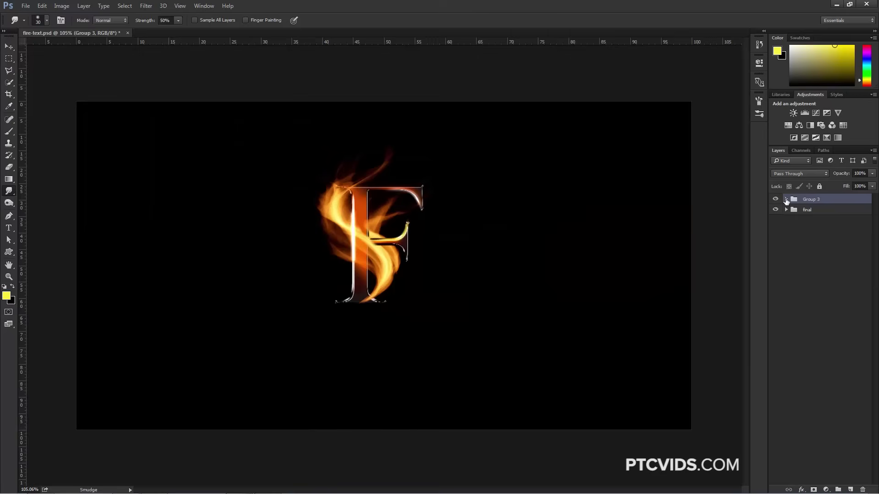
# Step: Add a radial Gradient Fill layer directly above the black Color Fill 4 background inside the group
pyautogui.click(786, 199)
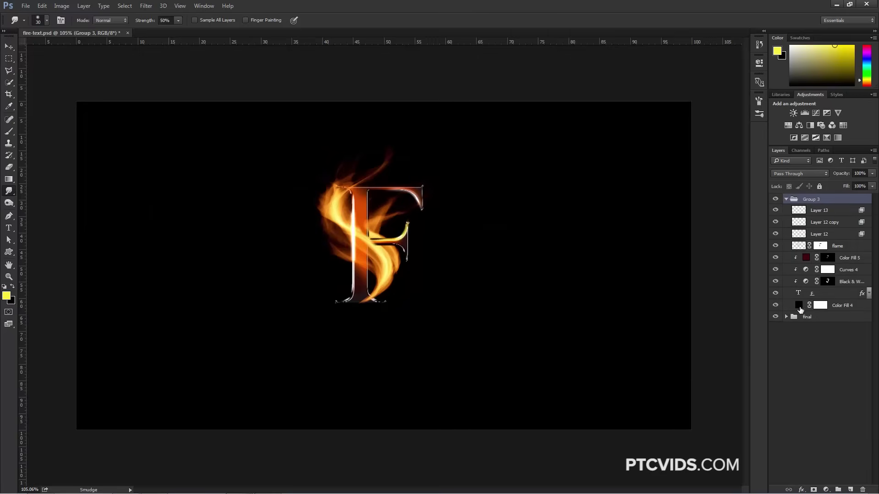
pyautogui.click(798, 309)
pyautogui.click(826, 489)
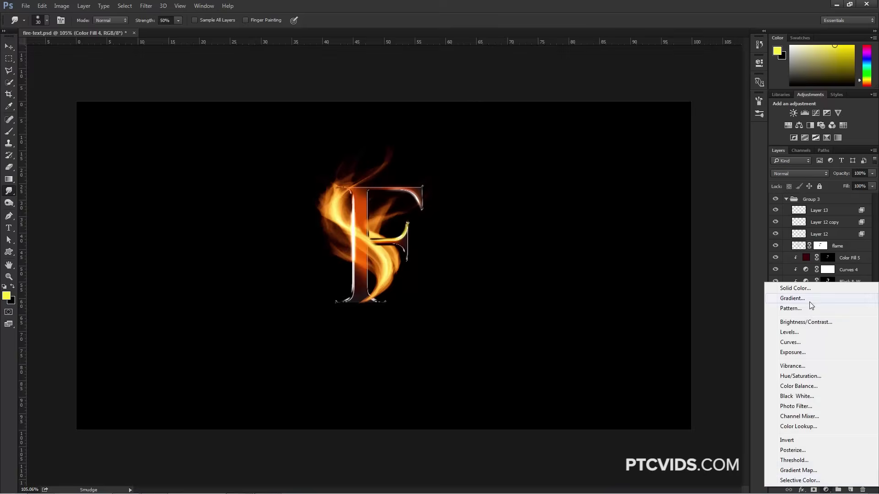
pyautogui.click(809, 298)
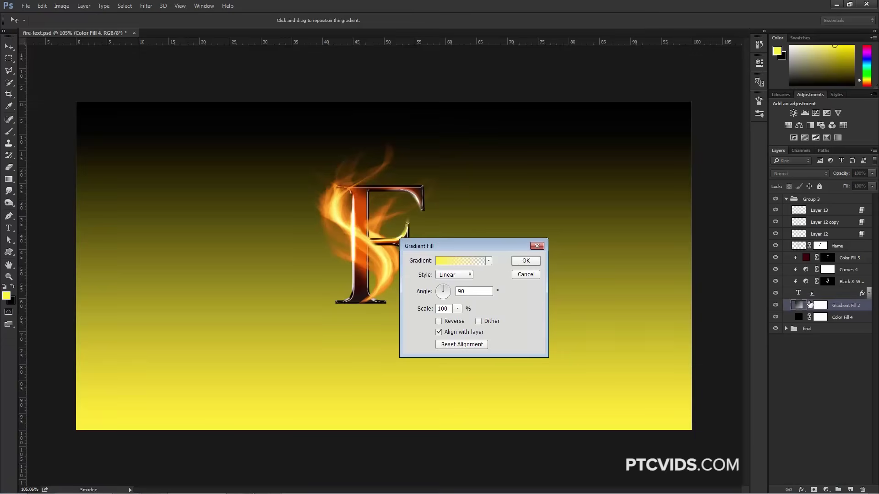
pyautogui.click(471, 275)
pyautogui.click(459, 290)
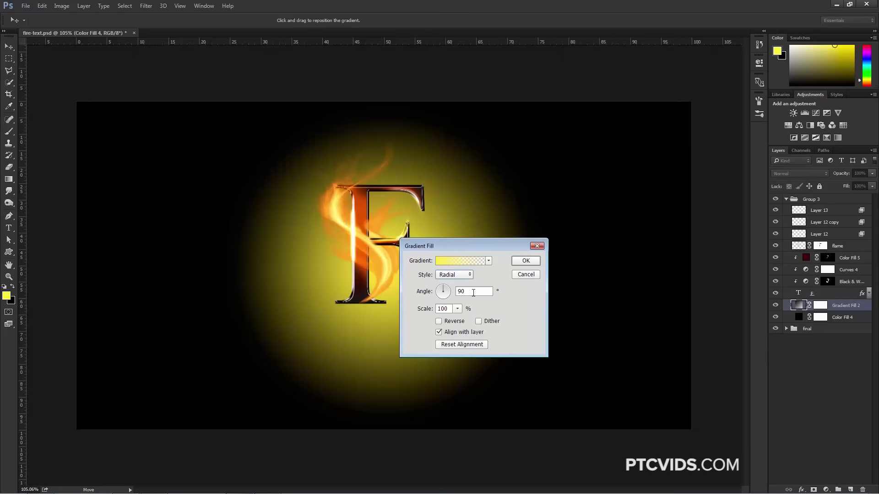
# Step: Load the Black, White preset for the fill and swap its stops, with white at 0% and black at 100%
pyautogui.click(463, 267)
pyautogui.click(495, 223)
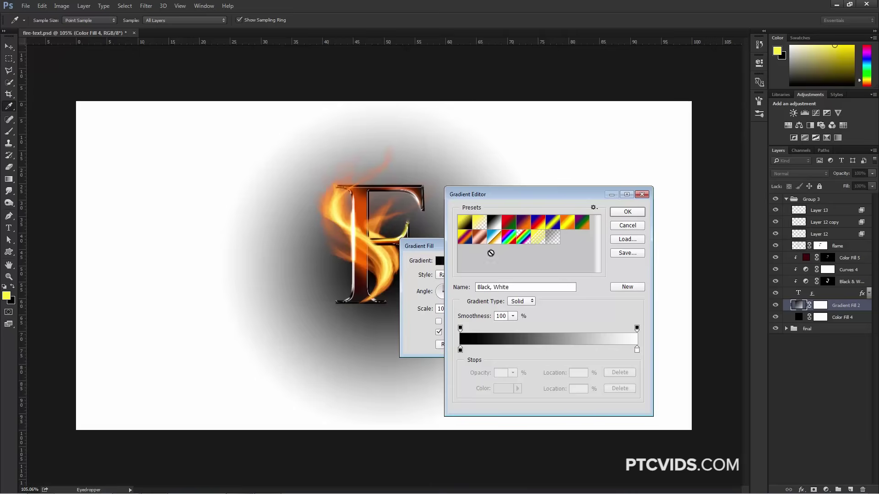
pyautogui.click(476, 349)
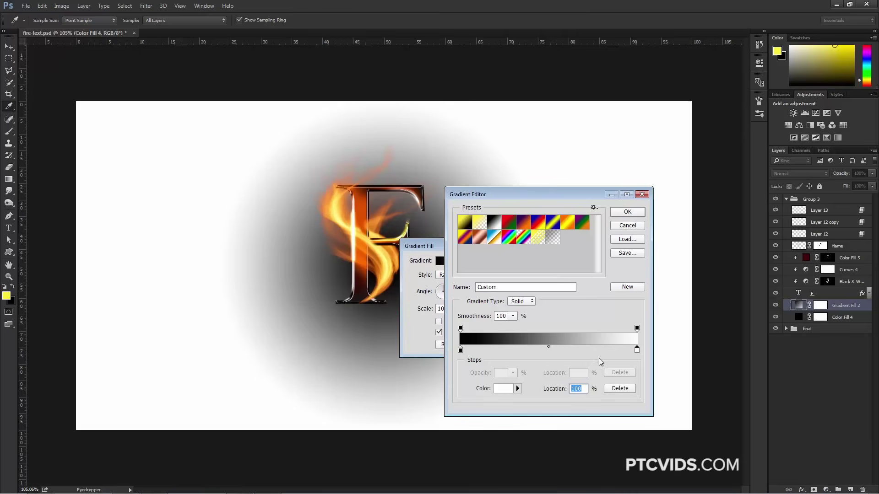
pyautogui.moveTo(460, 349)
pyautogui.mouseDown()
pyautogui.moveTo(633, 350)
pyautogui.moveTo(463, 366)
pyautogui.moveTo(460, 349)
pyautogui.mouseUp()
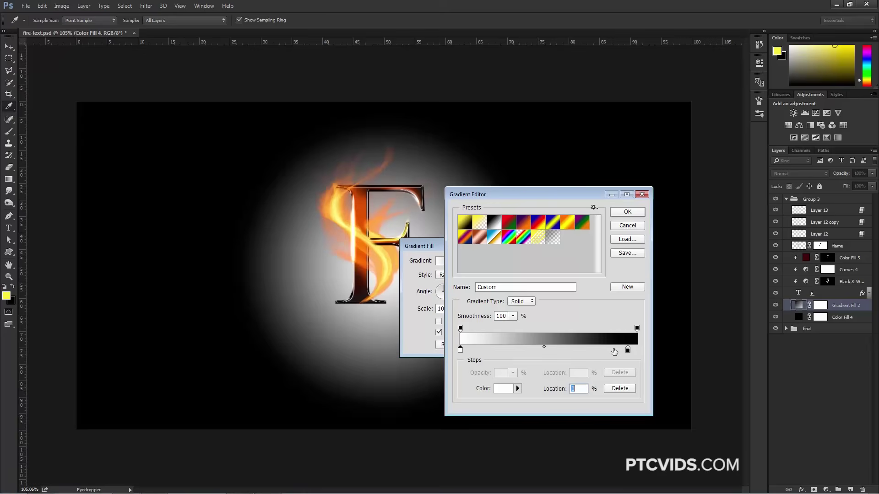
pyautogui.moveTo(628, 350); pyautogui.dragTo(637, 351)
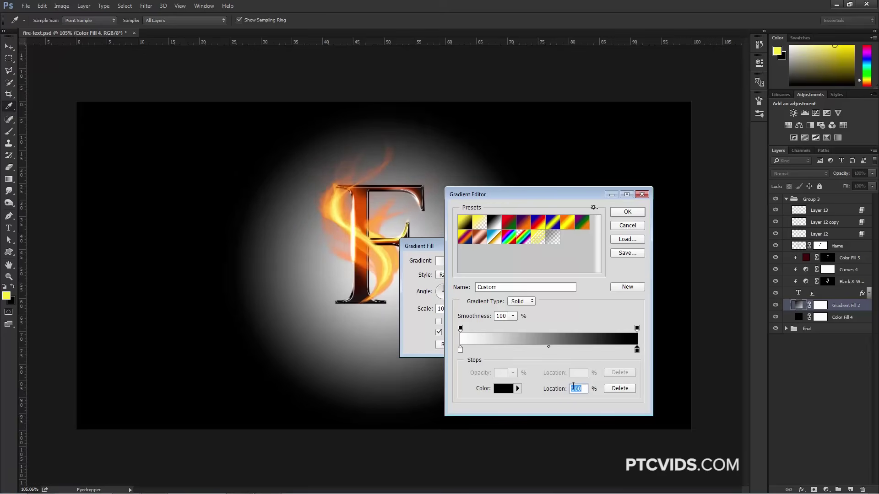
# Step: Change the gradient's white stop to dark red #340000 and accept the edited gradient
pyautogui.doubleClick(460, 351)
pyautogui.moveTo(626, 192)
pyautogui.mouseDown()
pyautogui.moveTo(649, 233)
pyautogui.moveTo(677, 239)
pyautogui.moveTo(674, 247)
pyautogui.mouseUp()
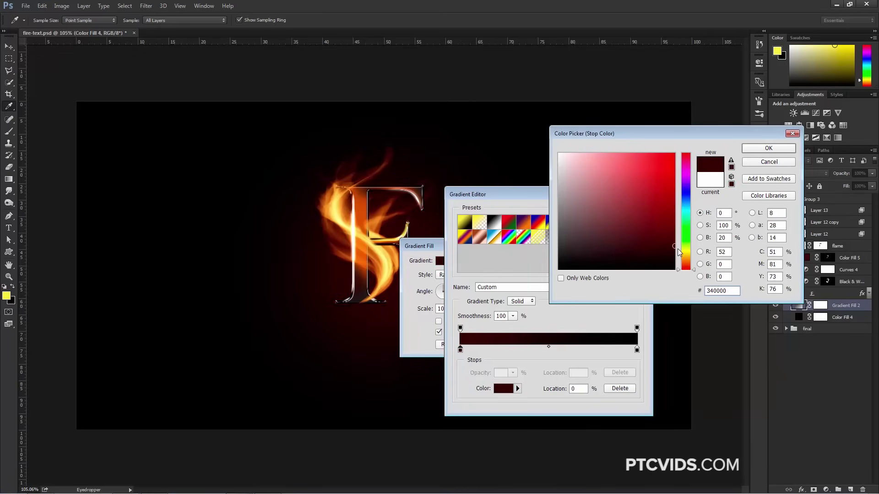
pyautogui.click(762, 149)
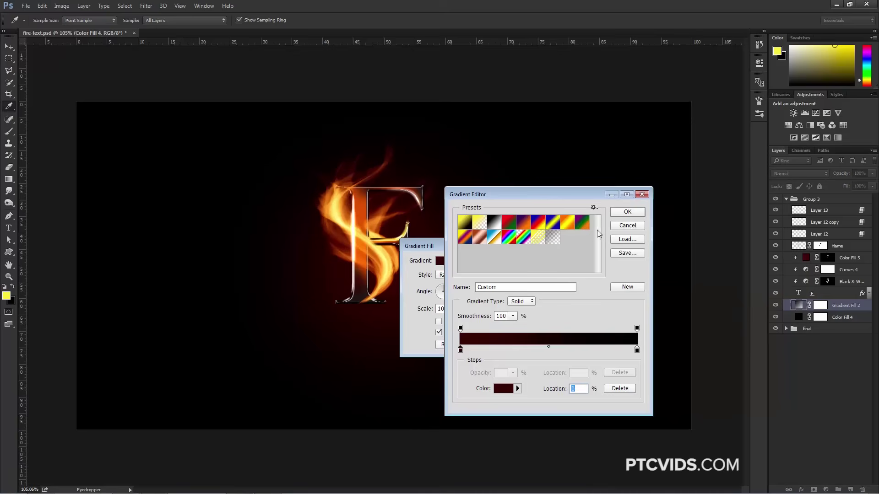
pyautogui.click(626, 213)
# Step: Set the gradient fill's scale to 103% and reposition the red glow behind the F
pyautogui.doubleClick(443, 309)
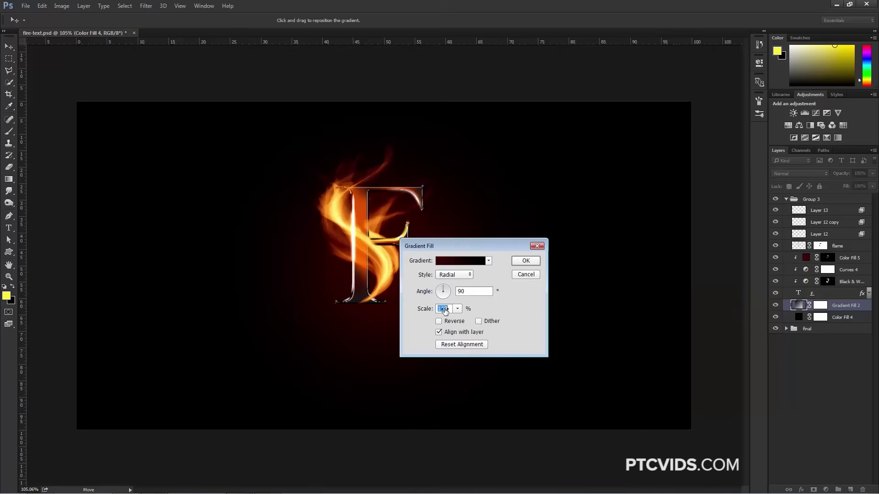
pyautogui.write('103')
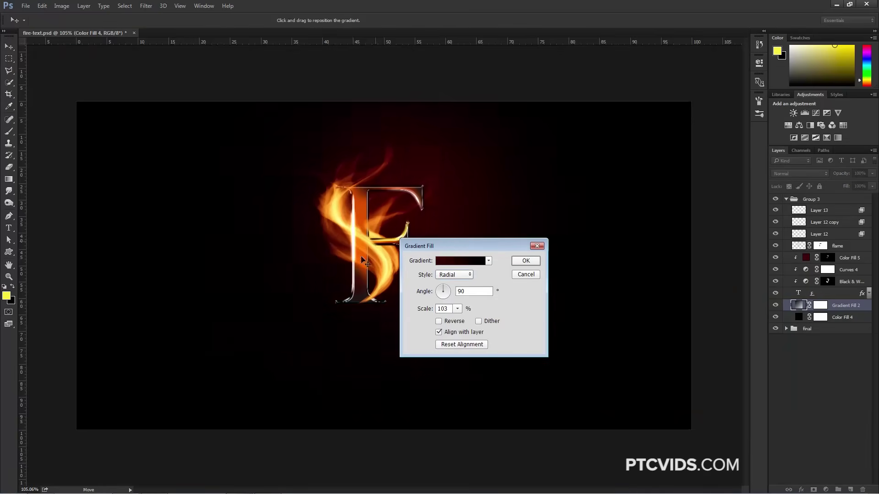
pyautogui.click(525, 260)
pyautogui.press('r')
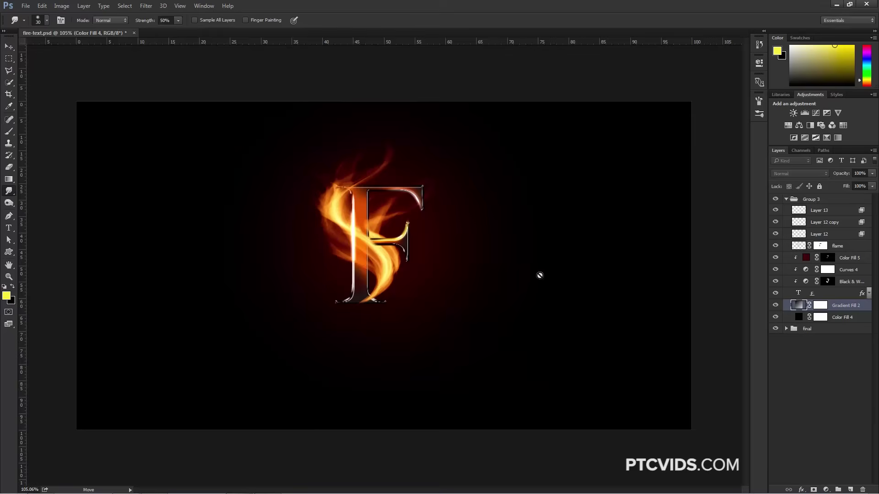
# Step: Add a new layer directly above Gradient Fill 2, reset the colors to default black and white, and render Clouds on it
pyautogui.click(850, 490)
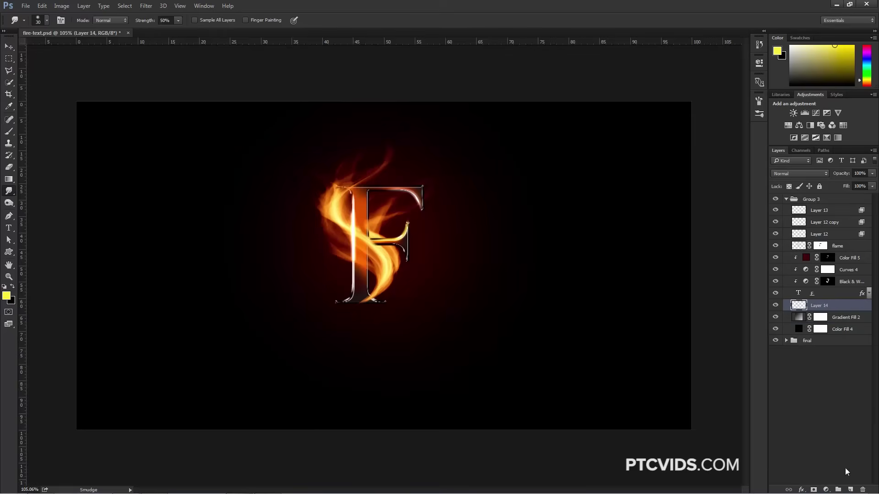
pyautogui.click(6, 288)
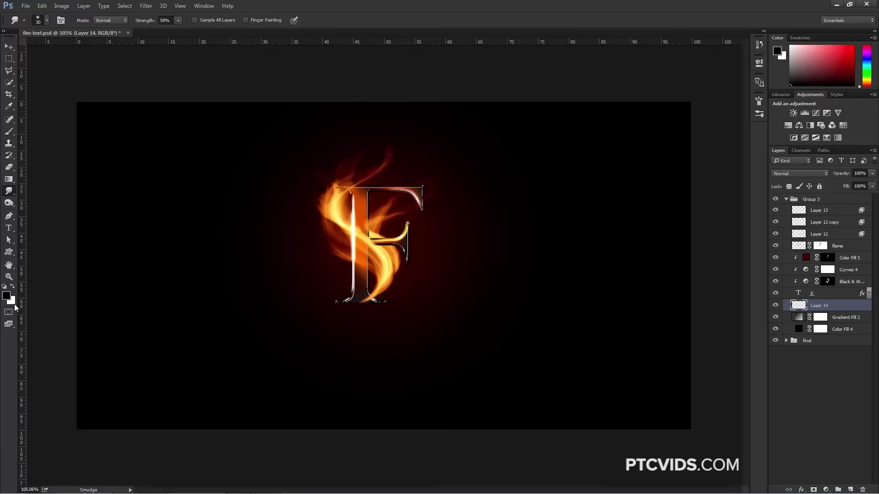
pyautogui.click(147, 8)
pyautogui.moveTo(173, 150)
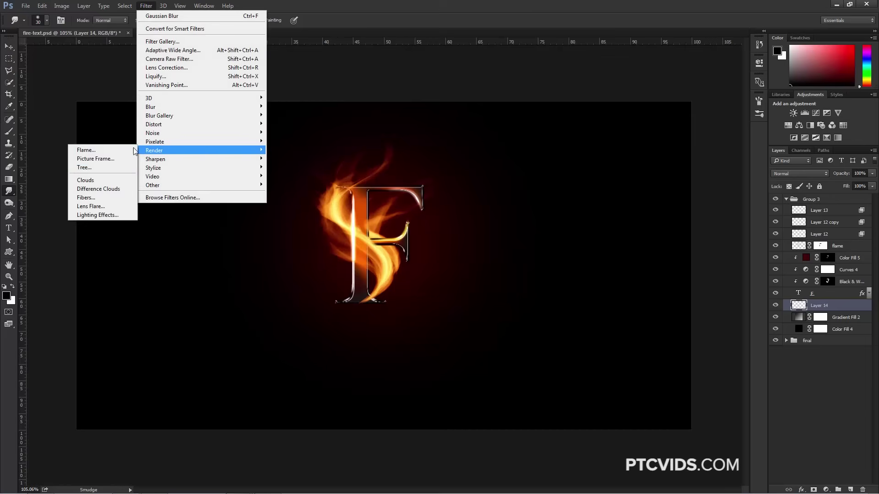
pyautogui.click(110, 180)
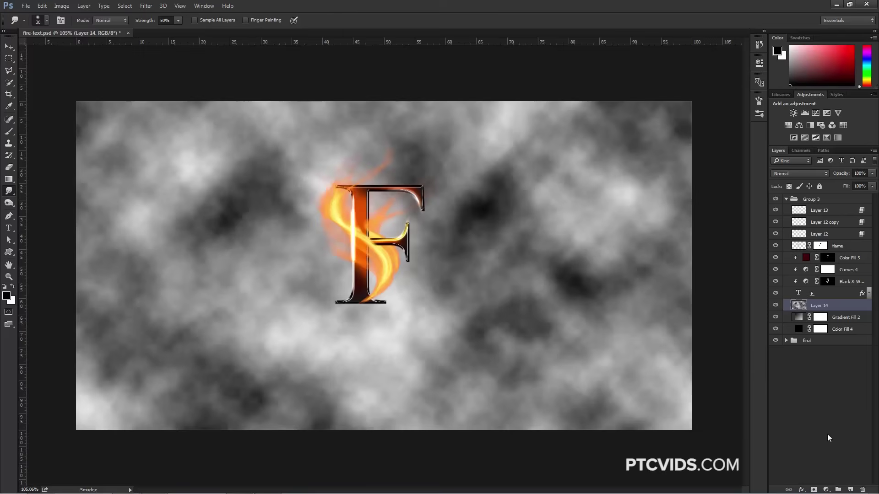
# Step: Add a layer mask to the clouds layer and render Clouds on the mask to break up the smoke
pyautogui.click(813, 490)
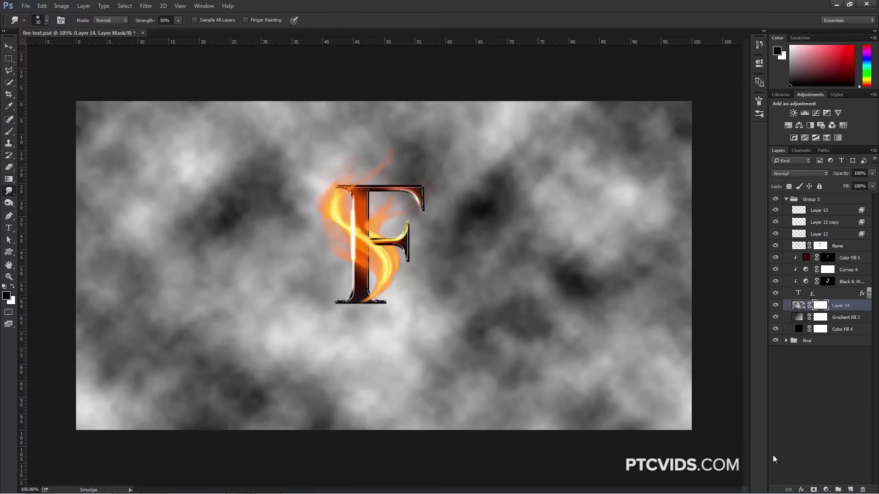
pyautogui.click(146, 6)
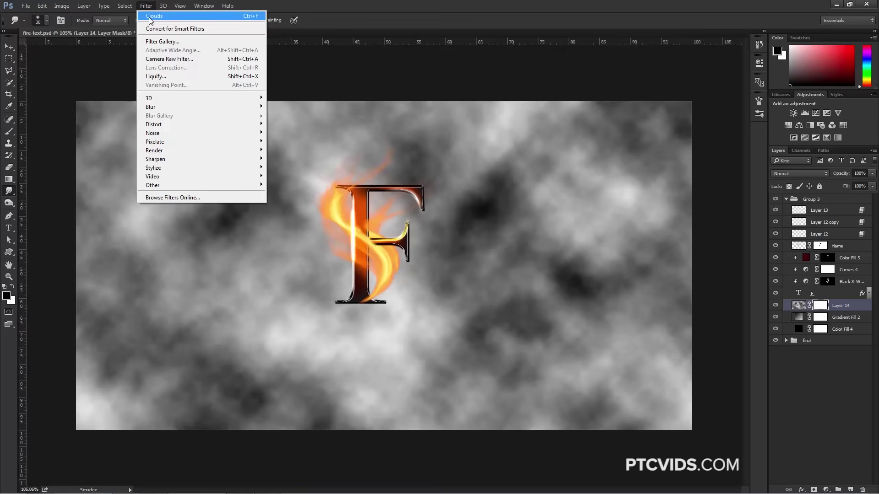
pyautogui.click(254, 19)
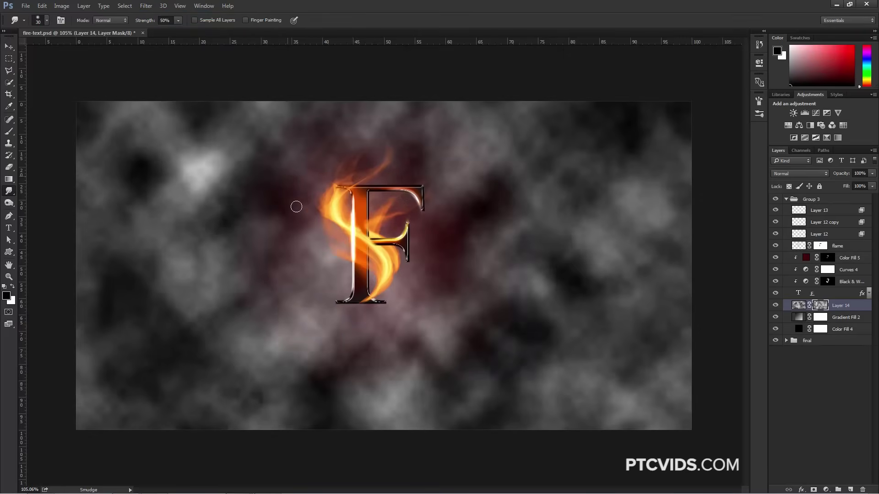
# Step: Place the masked clouds layer in a new group, collapse the group, and give it a black mask that hides the smoke
pyautogui.click(837, 490)
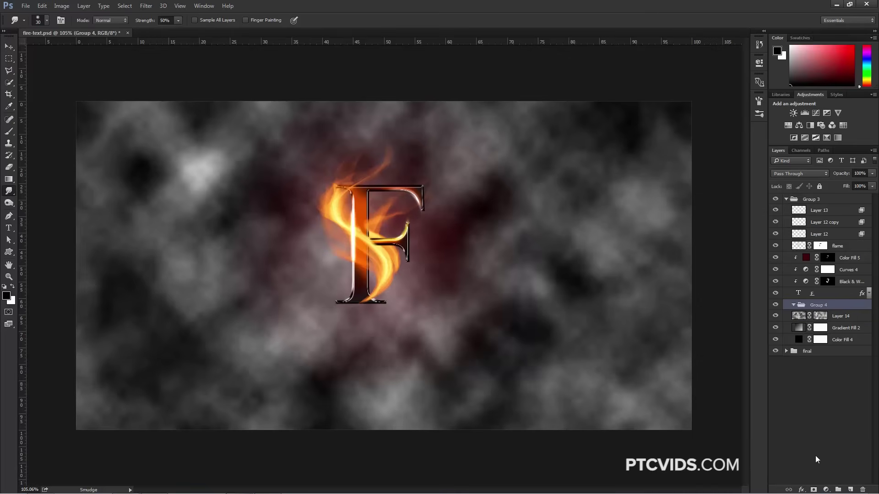
pyautogui.moveTo(798, 317); pyautogui.dragTo(784, 310)
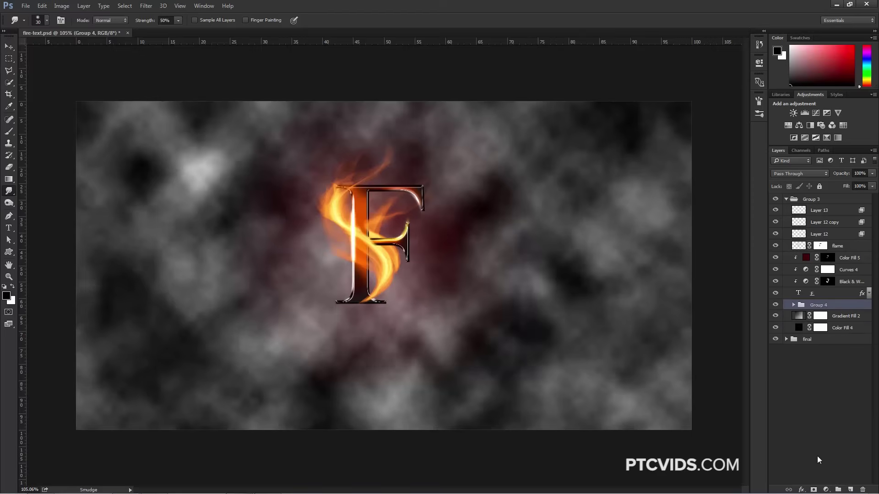
pyautogui.keyDown('alt'); pyautogui.click(814, 490); pyautogui.keyUp('alt')
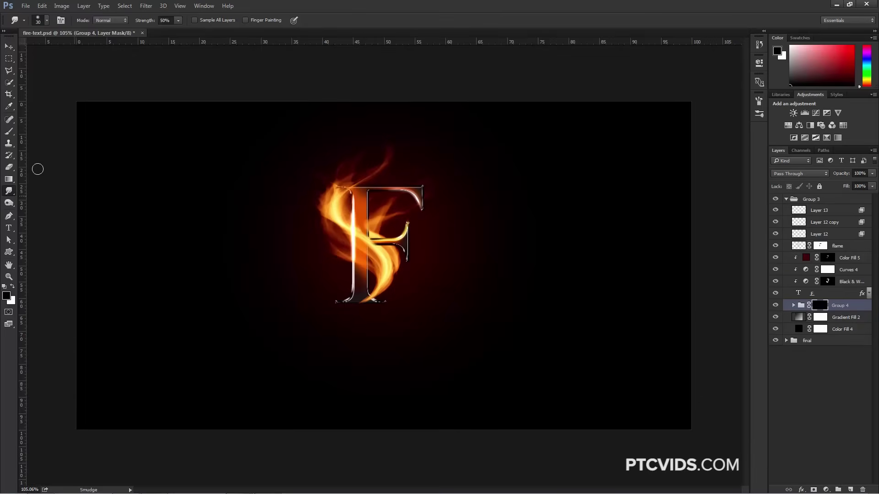
# Step: Set up a soft round Brush at 129 px with 50% opacity and 56% flow
pyautogui.click(8, 131)
pyautogui.click(47, 23)
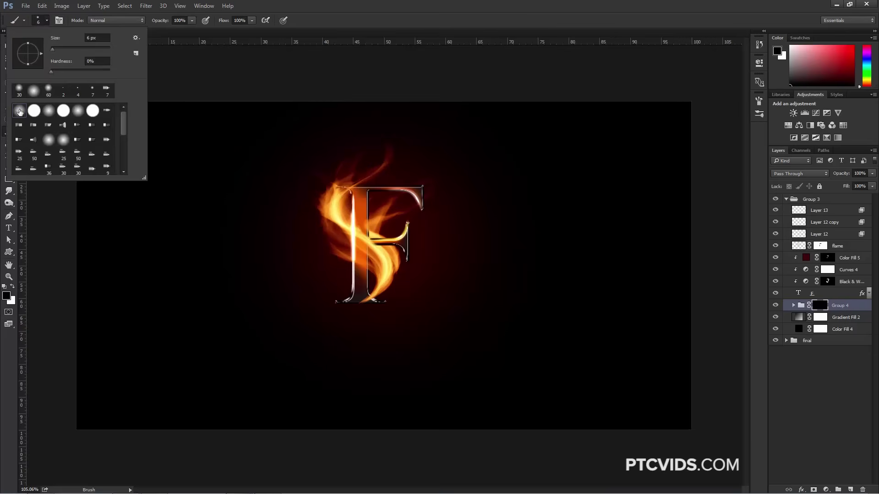
pyautogui.moveTo(63, 52); pyautogui.dragTo(85, 49)
pyautogui.click(187, 70)
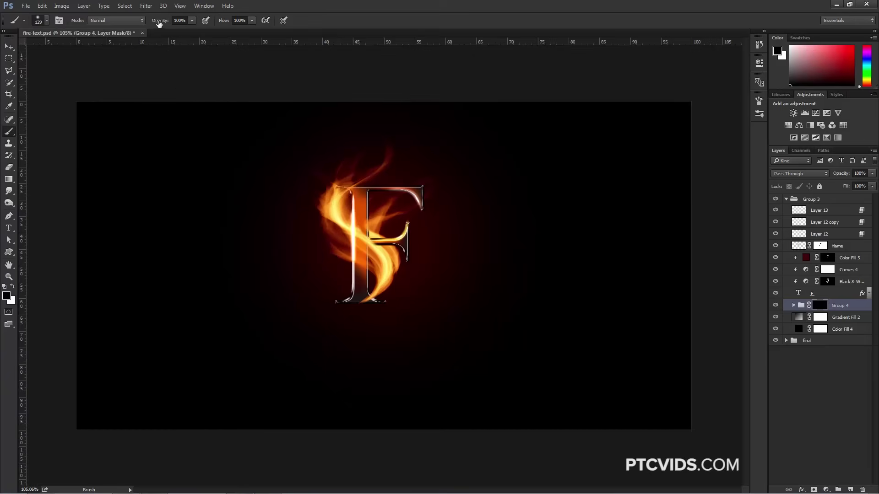
pyautogui.moveTo(163, 23); pyautogui.dragTo(158, 23)
pyautogui.moveTo(224, 22); pyautogui.dragTo(222, 25)
# Step: Paint white on the smoke group's mask around the F, enlarging the brush to 250 px, and lower the group's opacity
pyautogui.press('x')
pyautogui.moveTo(329, 279)
pyautogui.mouseDown()
pyautogui.moveTo(310, 322)
pyautogui.moveTo(279, 230)
pyautogui.moveTo(297, 306)
pyautogui.moveTo(385, 318)
pyautogui.moveTo(480, 308)
pyautogui.moveTo(430, 273)
pyautogui.moveTo(514, 221)
pyautogui.moveTo(408, 148)
pyautogui.moveTo(256, 184)
pyautogui.moveTo(429, 248)
pyautogui.moveTo(383, 240)
pyautogui.moveTo(285, 308)
pyautogui.moveTo(256, 280)
pyautogui.mouseUp()
pyautogui.press(']')
pyautogui.press(']')
pyautogui.press(']')
pyautogui.press(']')
pyautogui.moveTo(843, 175); pyautogui.dragTo(821, 176)
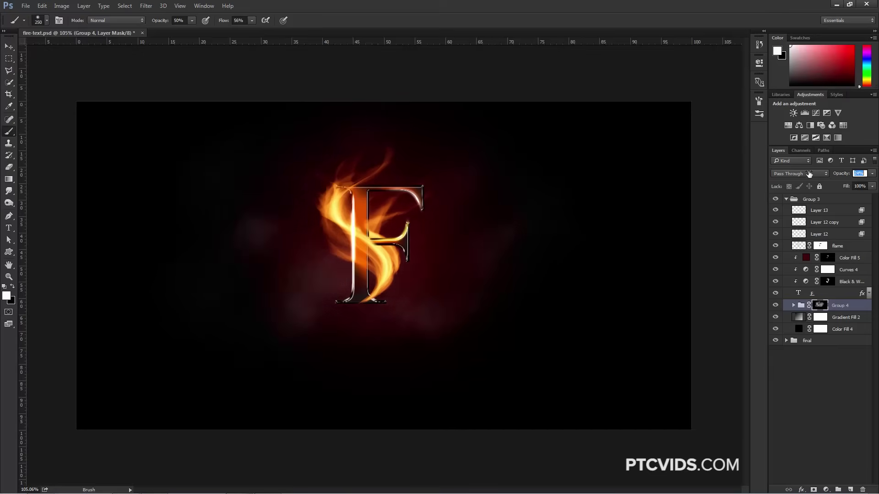
# Step: Collapse Group 3 and hide it to show the finished FIRE artwork in the final group
pyautogui.click(837, 198)
pyautogui.click(785, 199)
pyautogui.press('x')
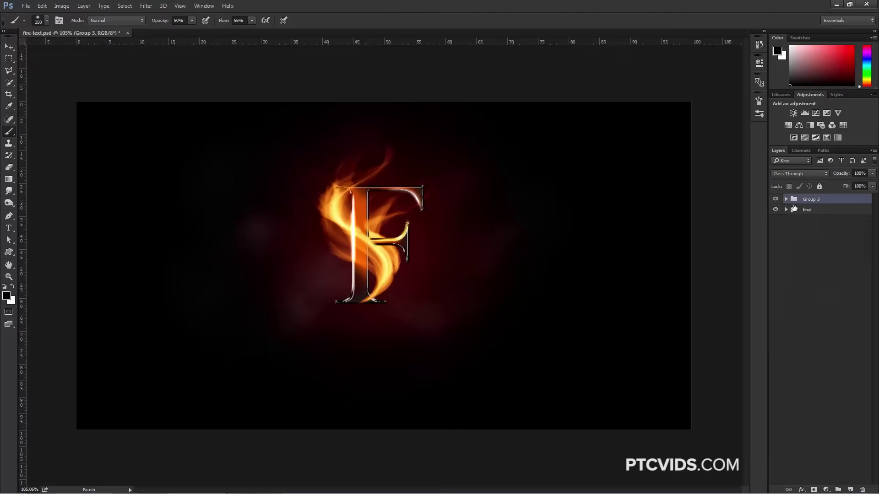
pyautogui.click(775, 199)
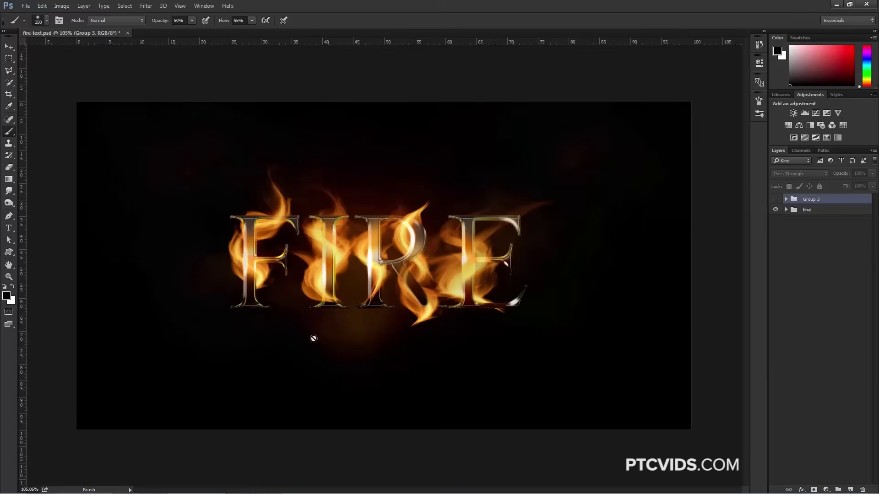